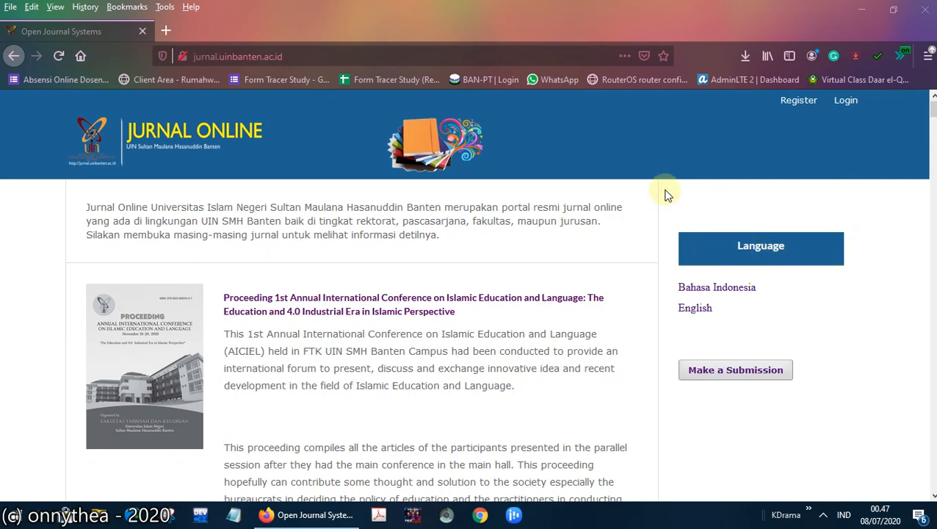
# Step: Open the Primary : Jurnal Keilmuan dan Kependidikan Dasar journal from the portal's journal list and view its home page
pyautogui.scroll(-5, 550, 183)
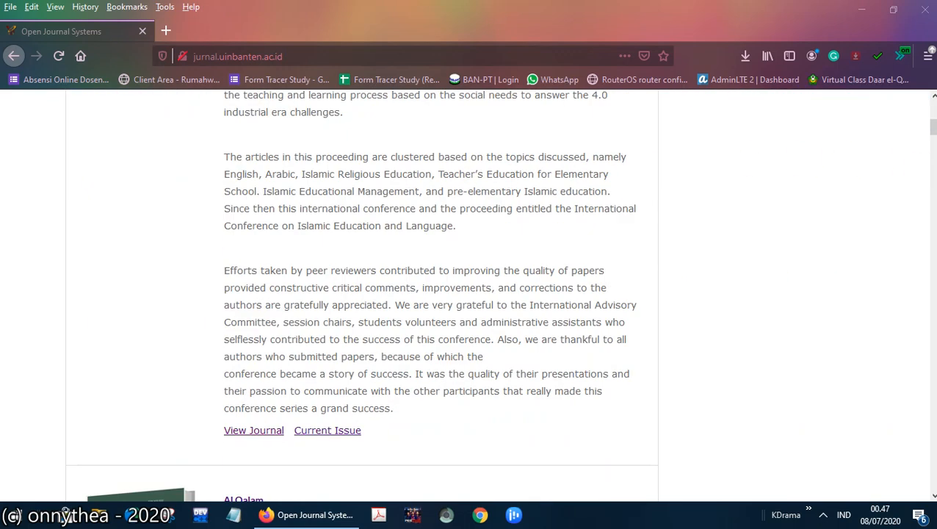
pyautogui.scroll(-8, 360, 293)
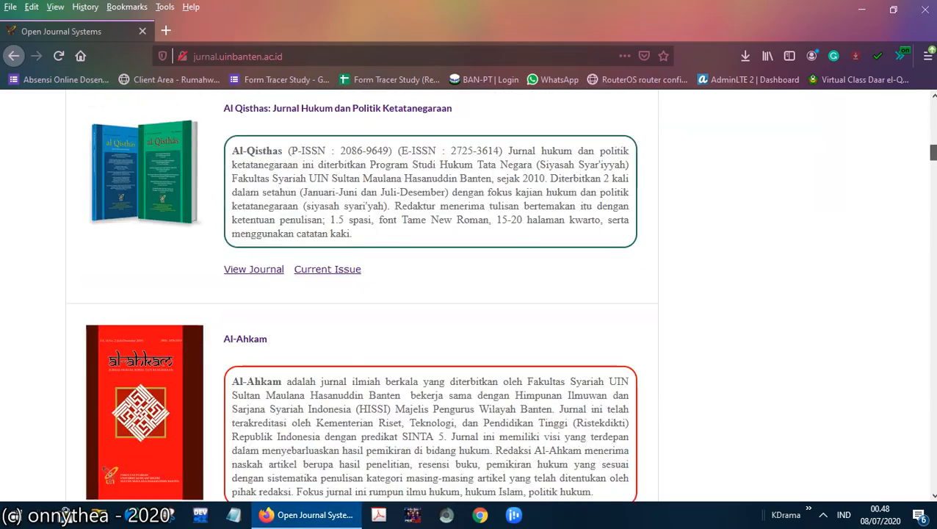
pyautogui.scroll(-15, 361, 294)
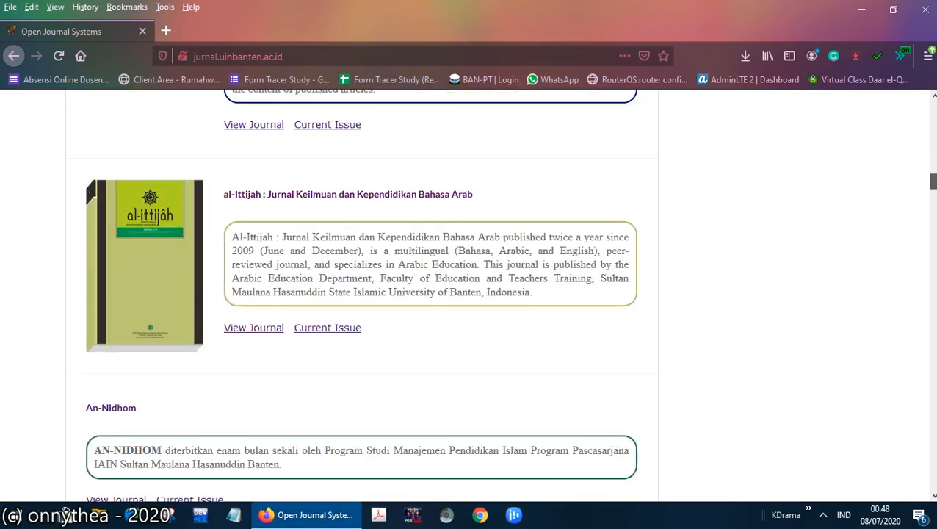
pyautogui.scroll(-20, 361, 293)
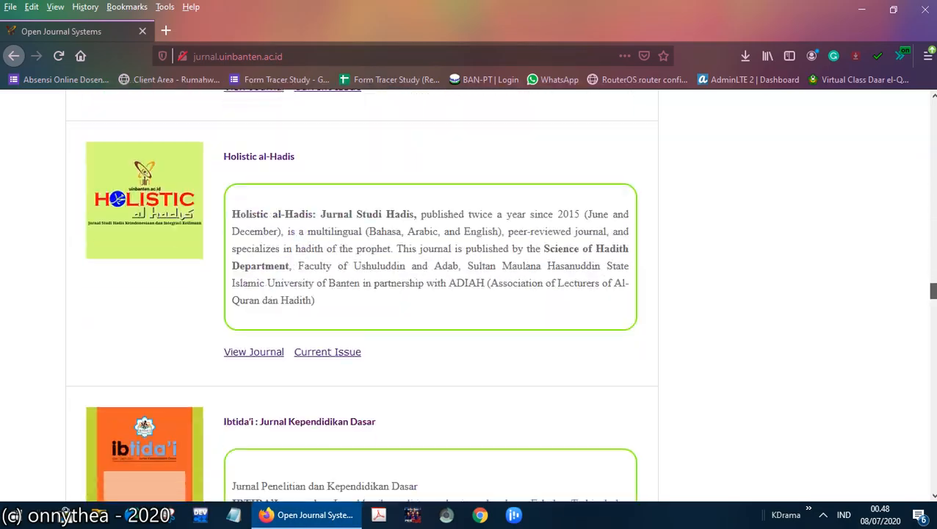
pyautogui.scroll(-18, 658, 343)
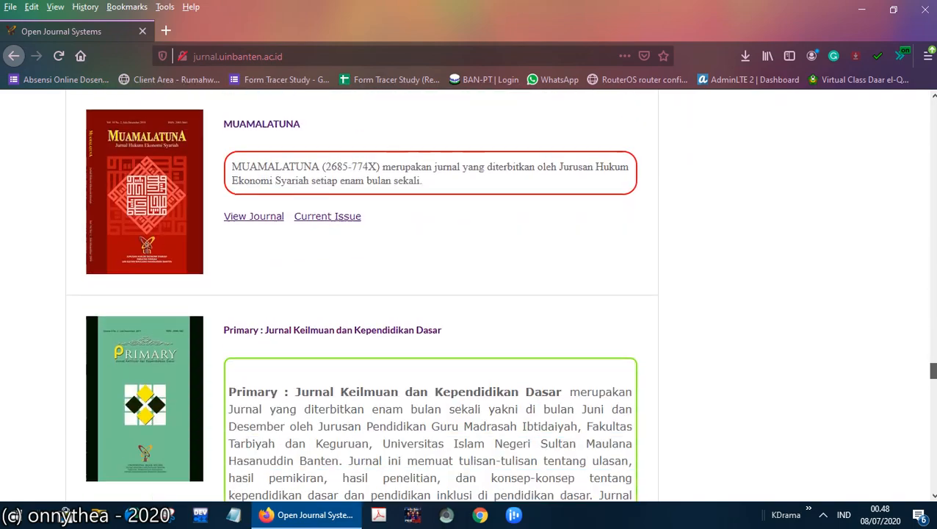
pyautogui.click(337, 134)
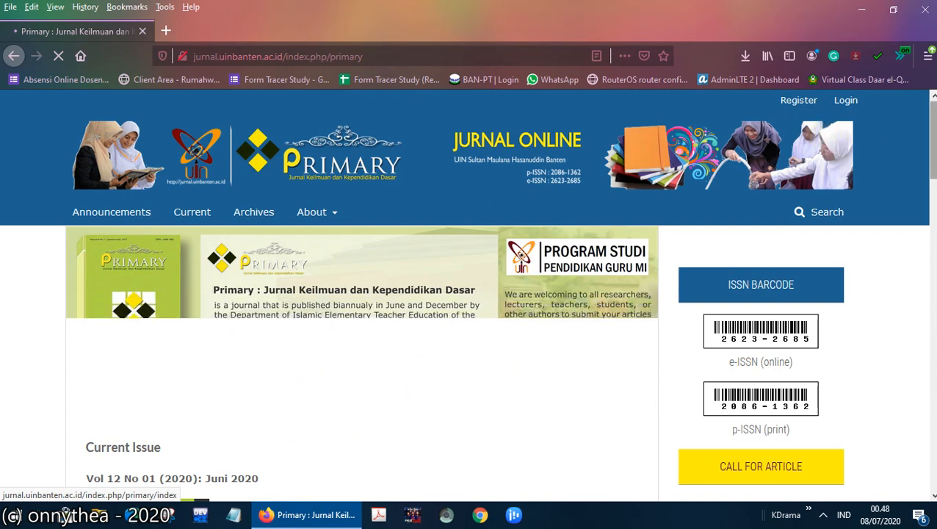
pyautogui.moveTo(932, 142); pyautogui.dragTo(934, 160)
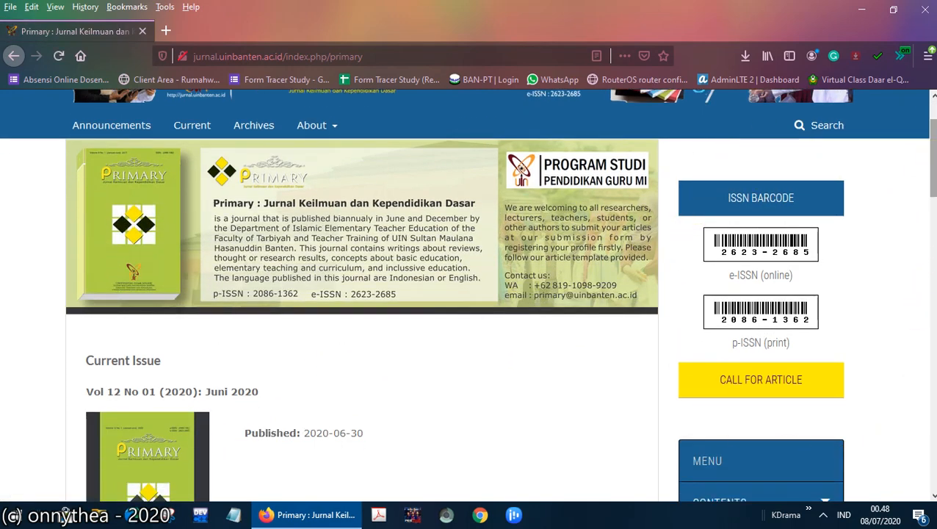
pyautogui.moveTo(930, 163); pyautogui.dragTo(933, 139)
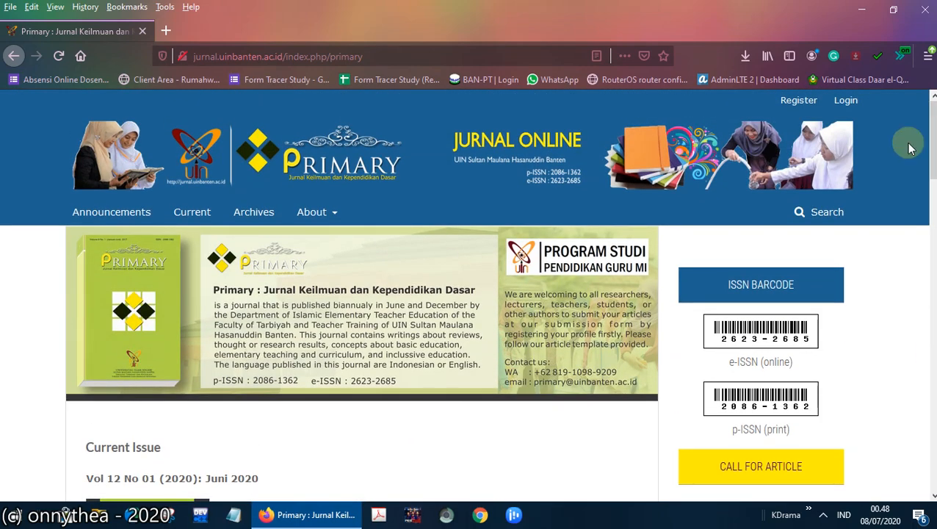
# Step: Log in to the journal with the saved manager account's username and password, and load more unassigned submissions
pyautogui.click(848, 100)
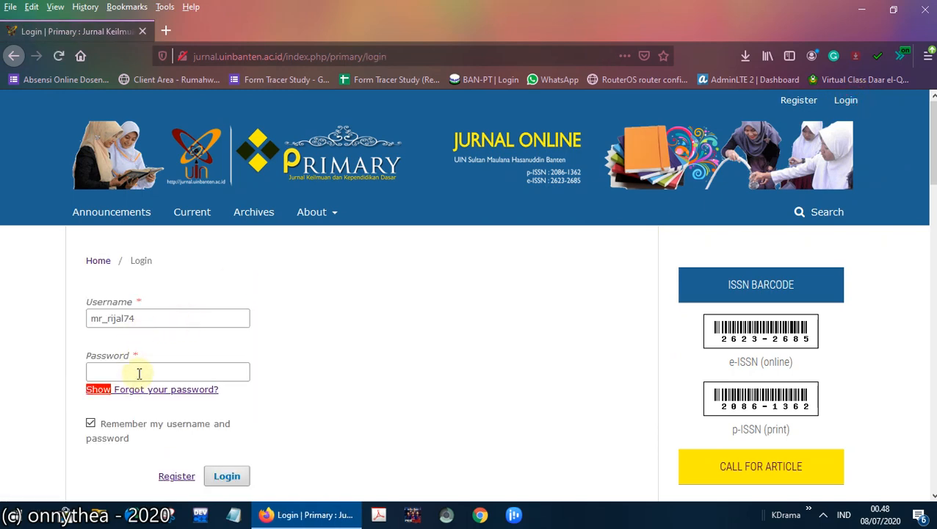
pyautogui.click(139, 373)
pyautogui.scroll(-1, 162, 290)
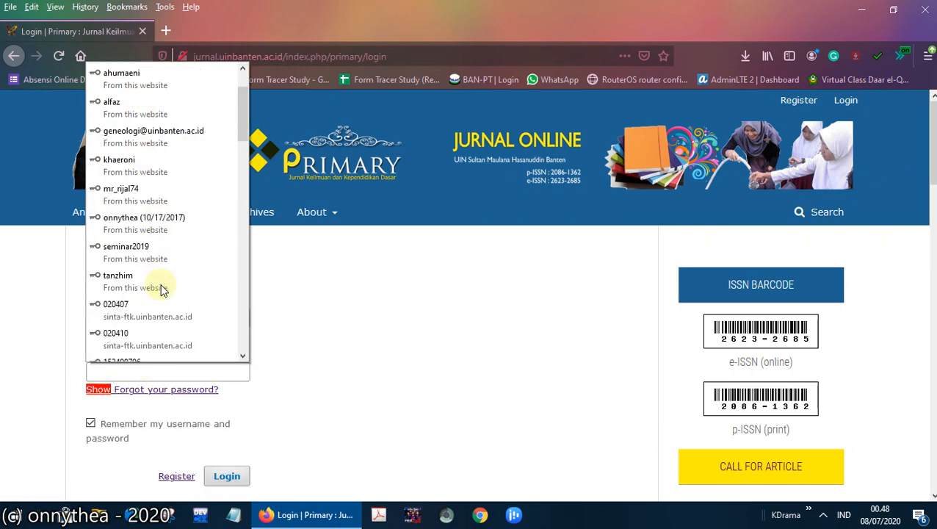
pyautogui.click(140, 192)
pyautogui.click(239, 476)
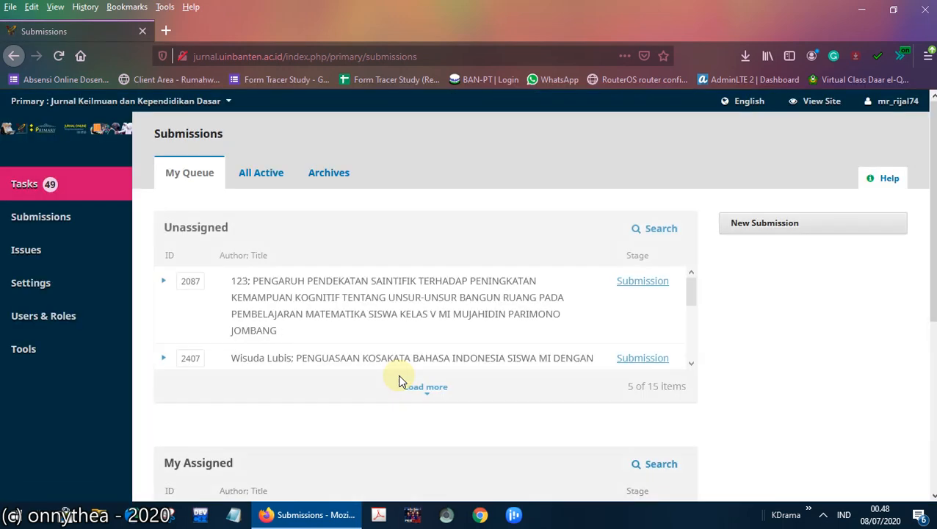
pyautogui.click(402, 384)
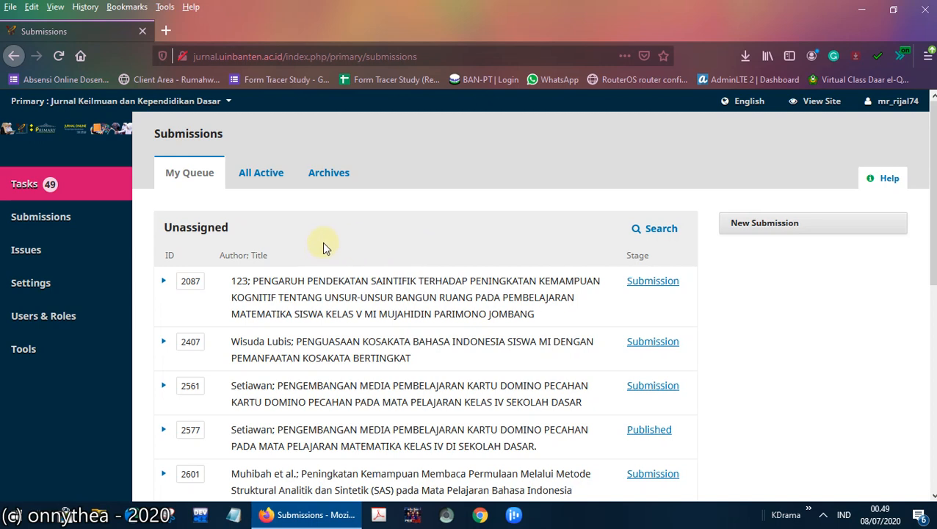
# Step: Open the journal's website settings and display the installed plugins
pyautogui.moveTo(31, 285)
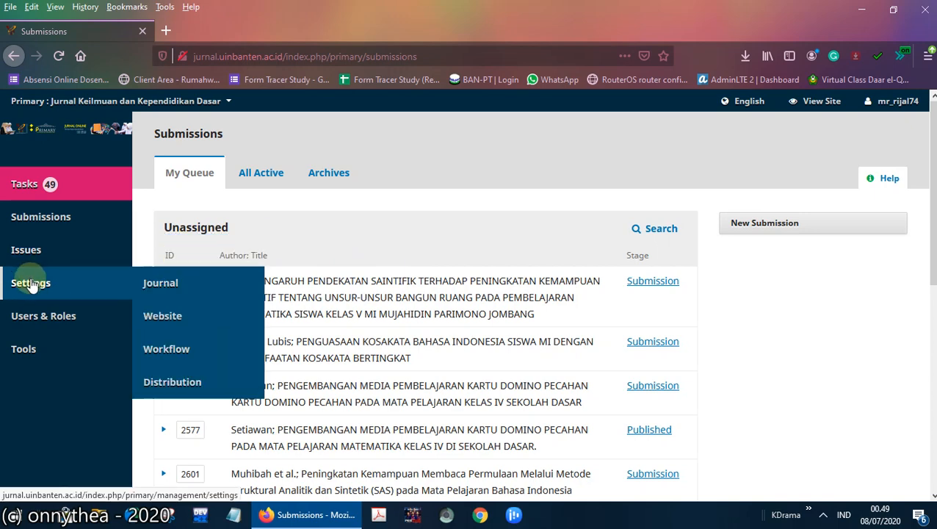
pyautogui.click(169, 317)
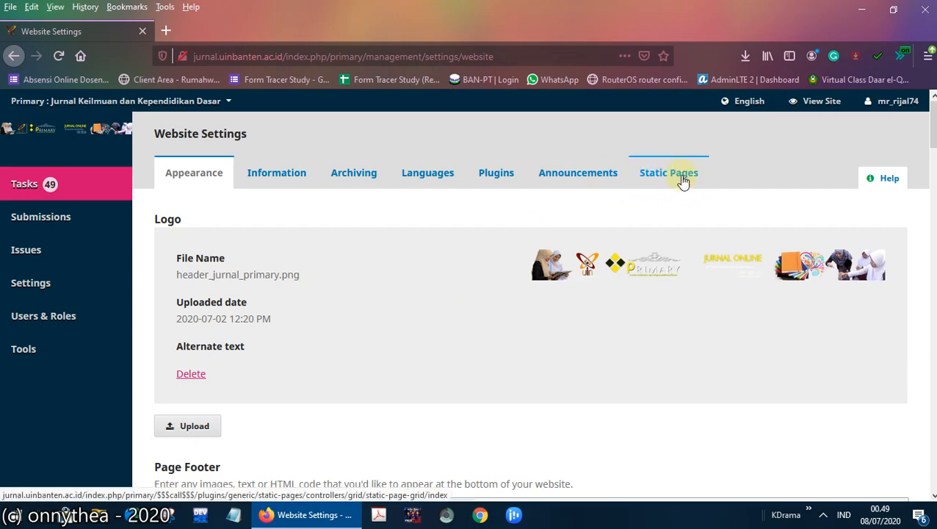
pyautogui.click(487, 182)
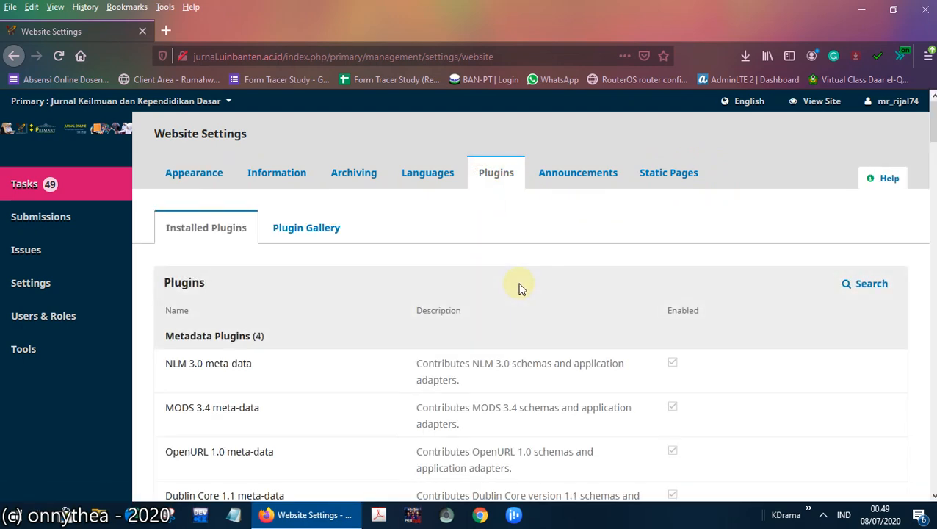
# Step: Examine the installed plugins down to the generic Static Pages Plugin, checking its enabled state and available actions
pyautogui.scroll(-3, 519, 285)
pyautogui.scroll(-2, 219, 271)
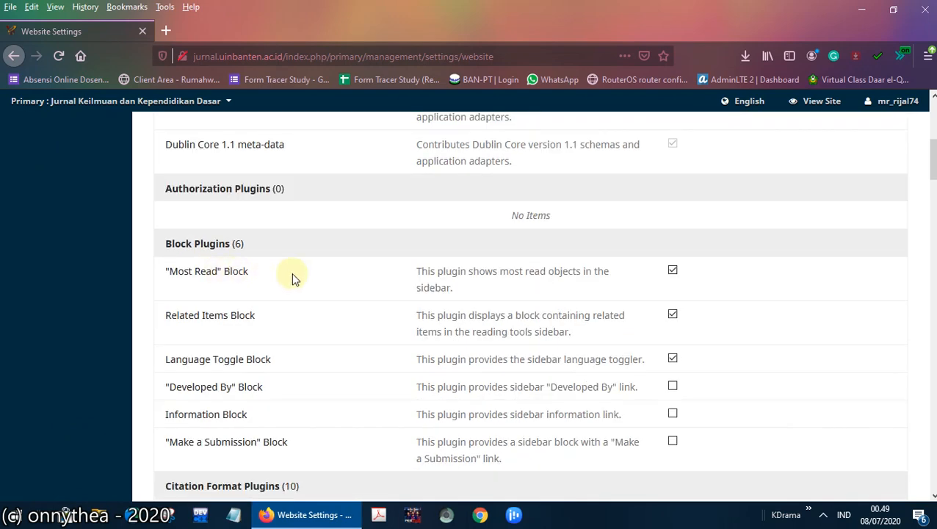
pyautogui.scroll(-6, 291, 272)
pyautogui.scroll(-5, 291, 277)
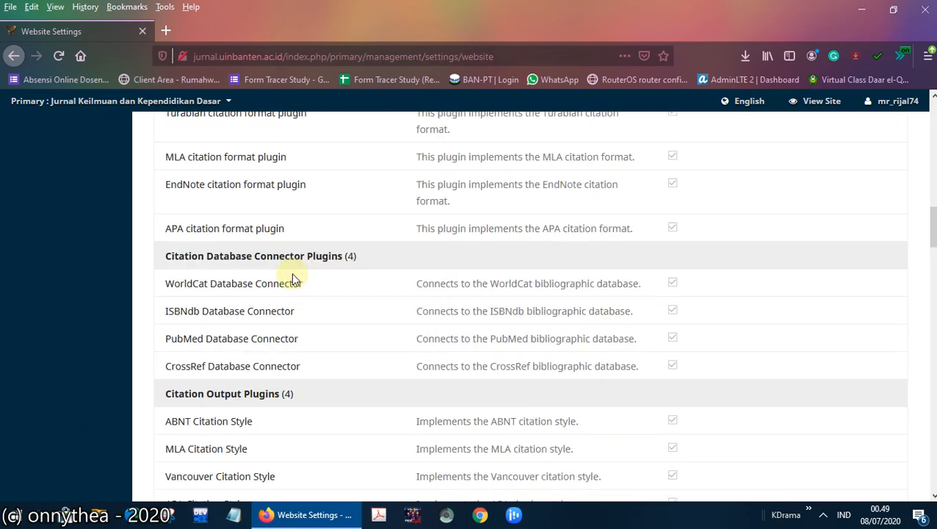
pyautogui.scroll(-10, 403, 268)
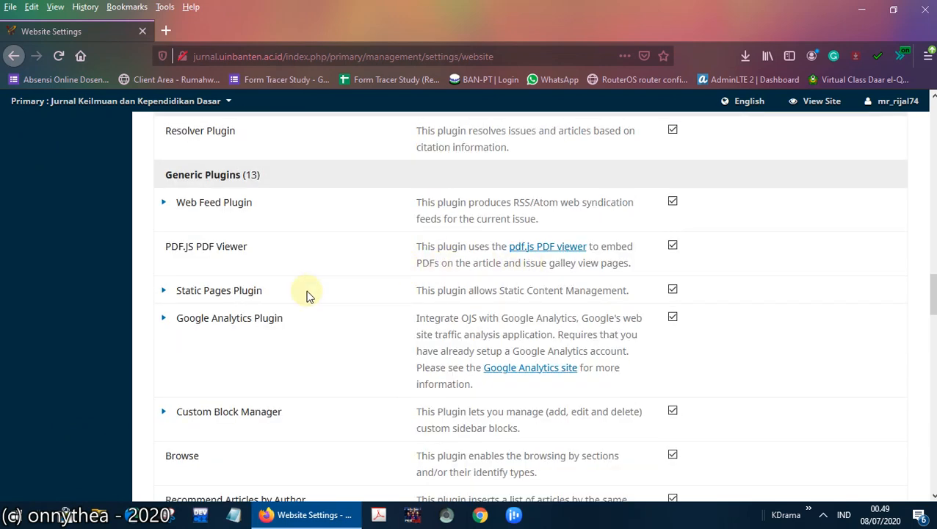
pyautogui.click(163, 294)
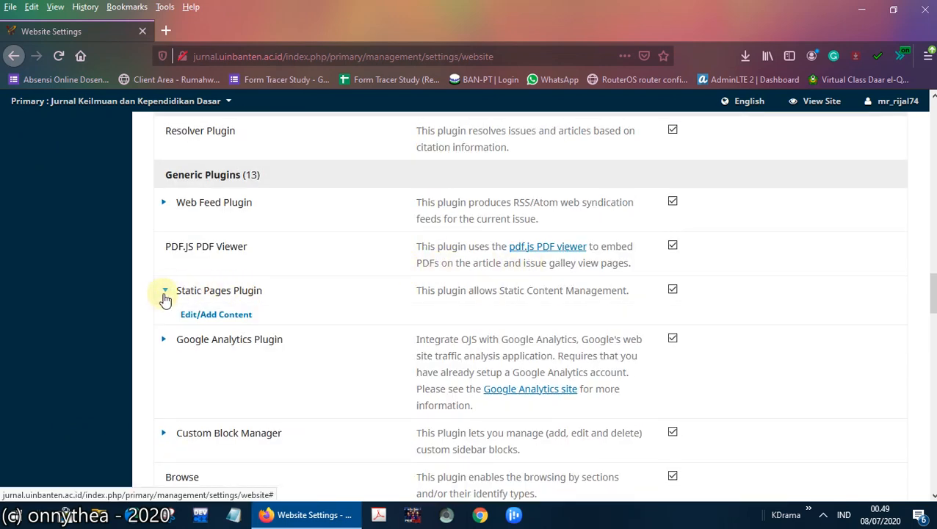
pyautogui.click(163, 295)
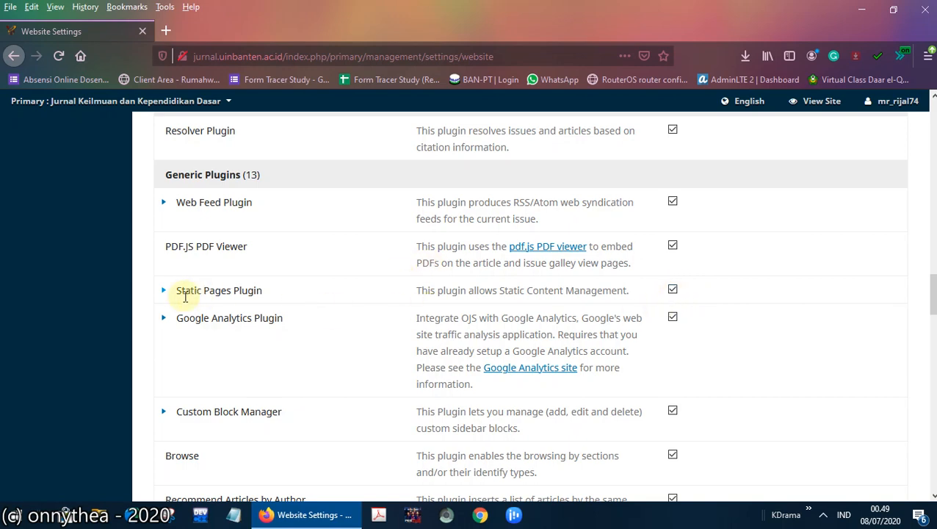
pyautogui.scroll(15, 743, 335)
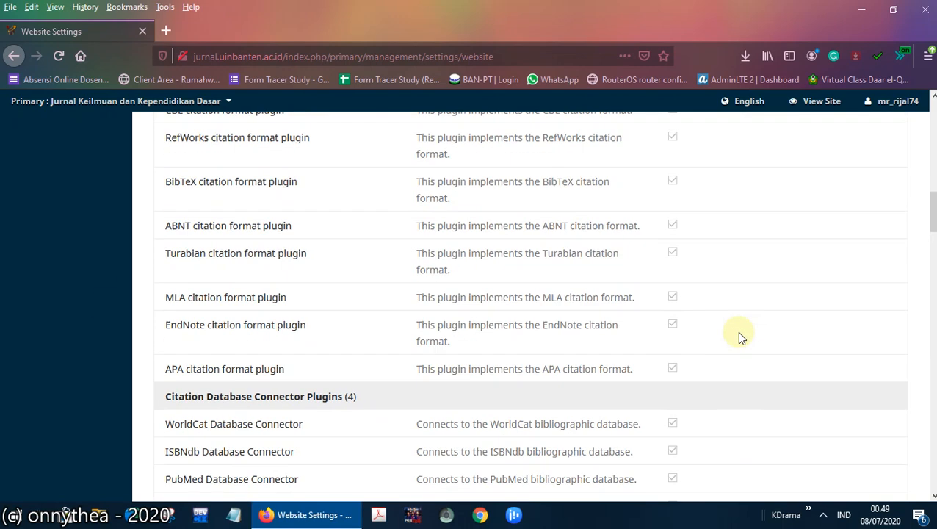
pyautogui.scroll(10, 737, 331)
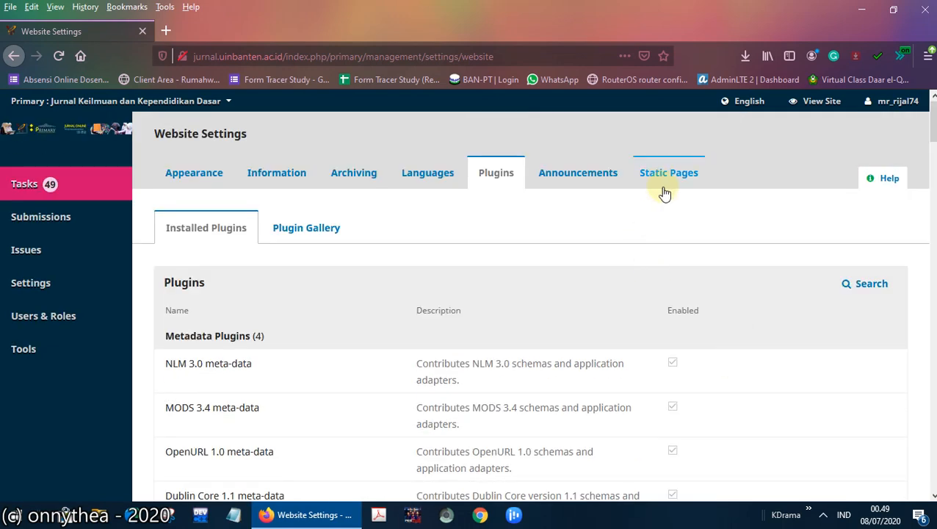
# Step: Start a new static page in the website settings and set its path to block_1
pyautogui.click(680, 182)
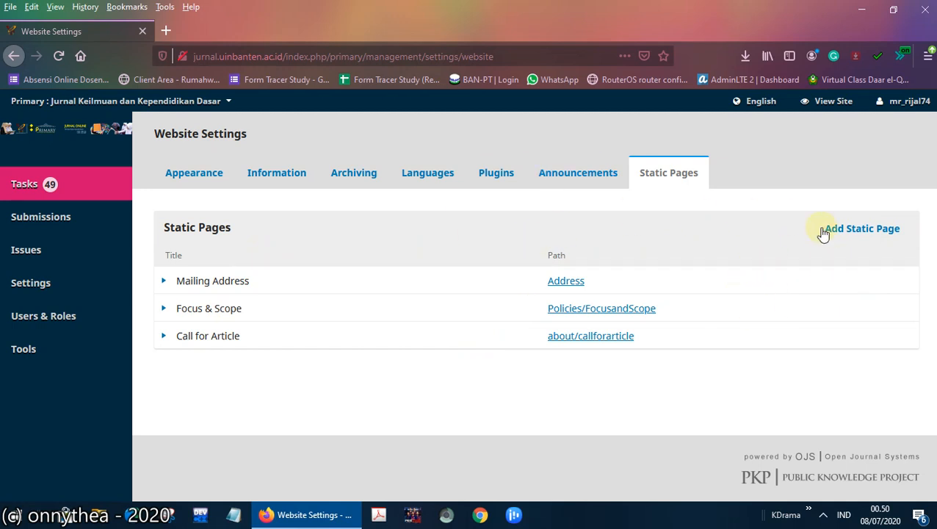
pyautogui.click(870, 233)
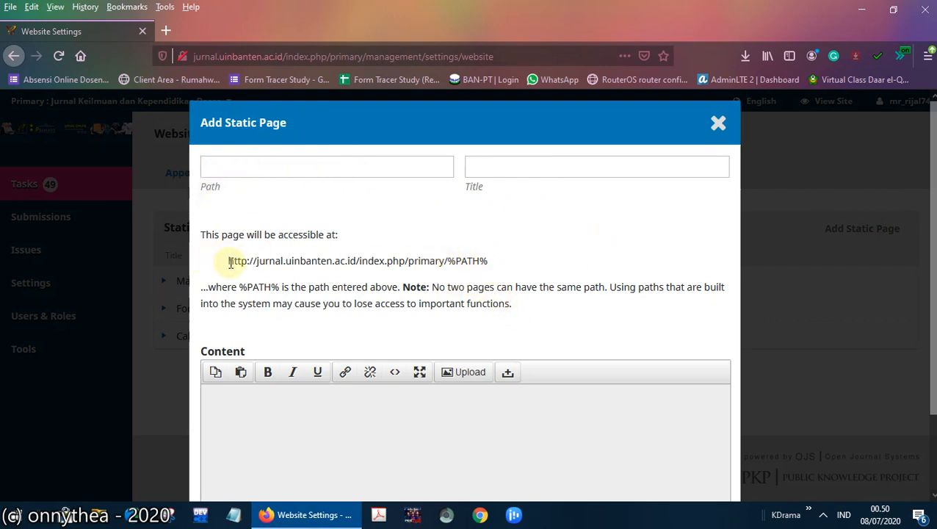
pyautogui.moveTo(228, 260); pyautogui.dragTo(489, 263)
pyautogui.click(487, 269)
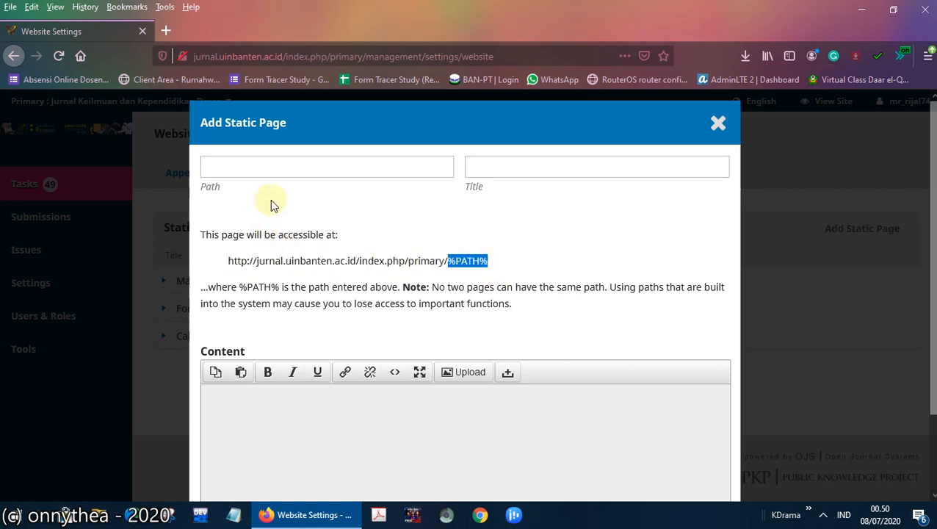
pyautogui.click(259, 167)
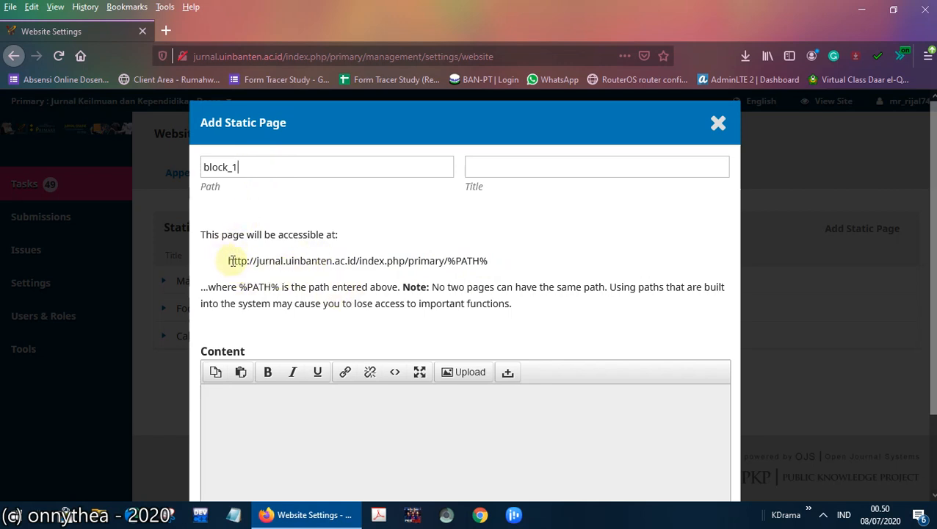
pyautogui.moveTo(229, 261); pyautogui.dragTo(449, 262)
pyautogui.rightClick(450, 262)
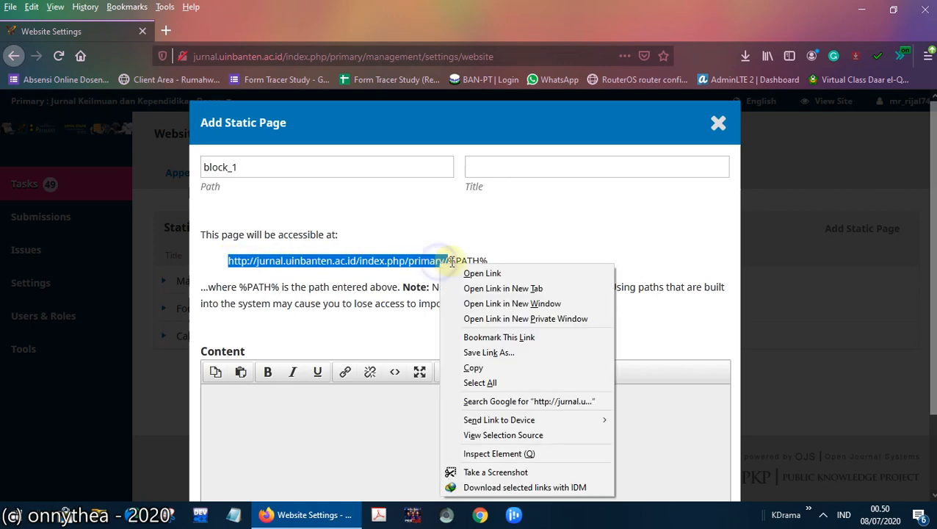
pyautogui.click(475, 367)
pyautogui.click(234, 515)
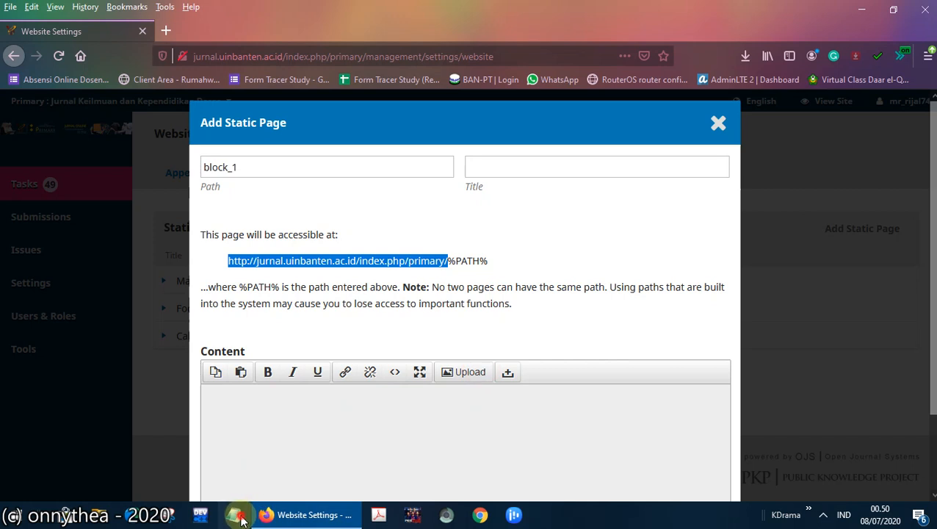
pyautogui.moveTo(498, 242); pyautogui.dragTo(189, 257)
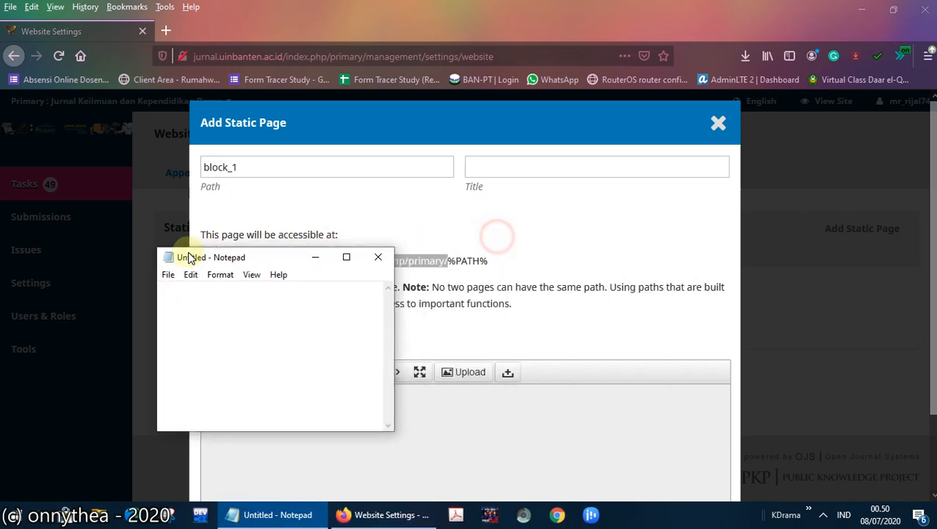
pyautogui.moveTo(395, 323); pyautogui.dragTo(674, 323)
pyautogui.click(190, 276)
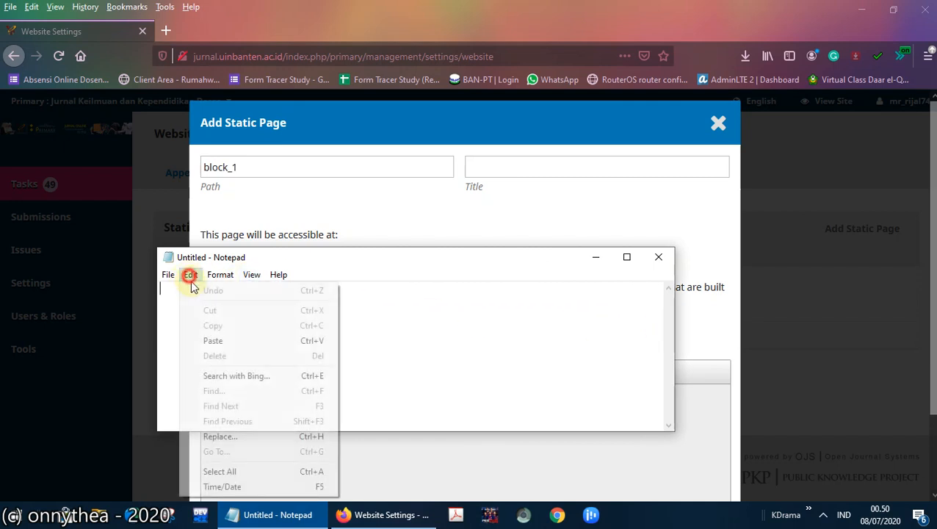
pyautogui.click(231, 342)
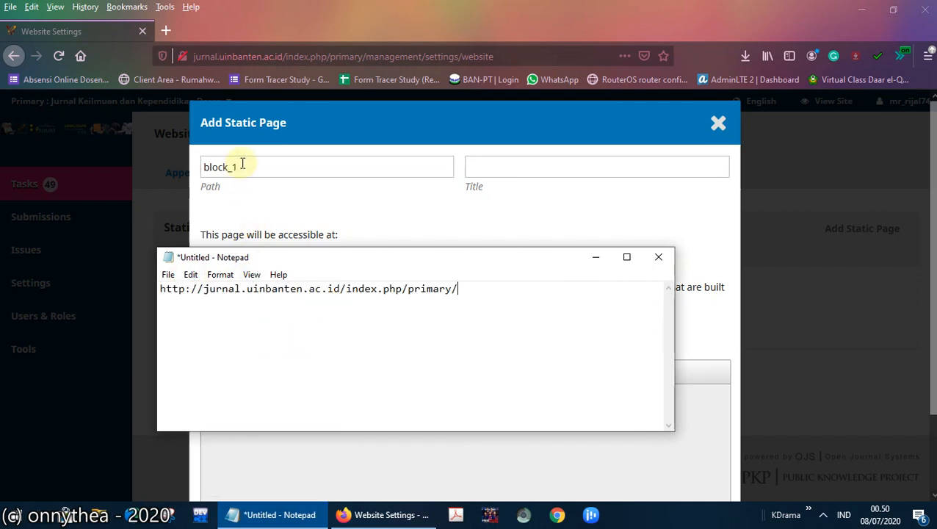
# Step: Append the copied path block_1 to the base address in Notepad and select the complete URL
pyautogui.moveTo(240, 167); pyautogui.dragTo(219, 168)
pyautogui.rightClick(219, 169)
pyautogui.click(251, 211)
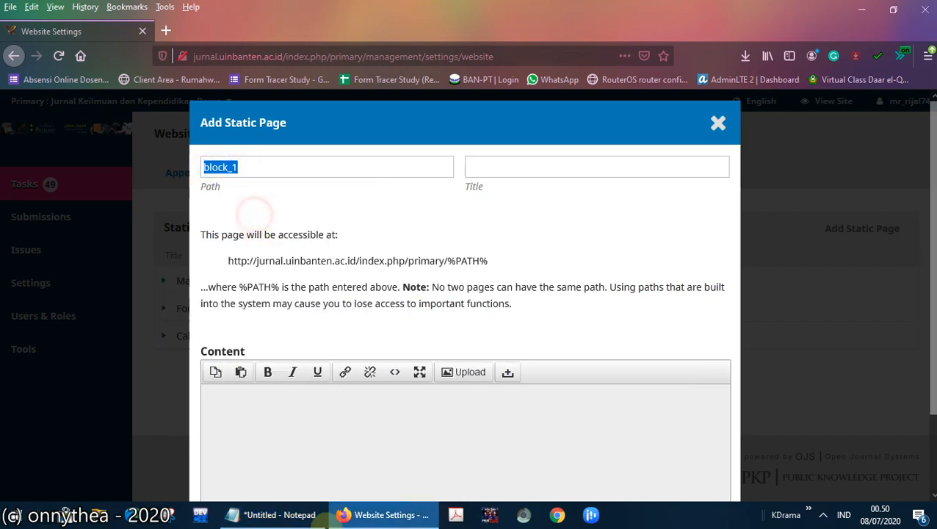
pyautogui.click(298, 511)
pyautogui.rightClick(462, 294)
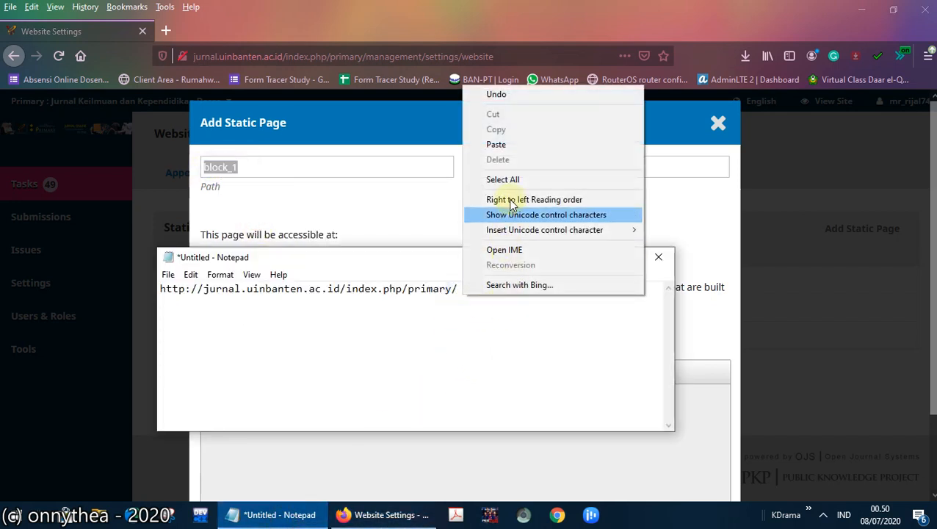
pyautogui.click(504, 144)
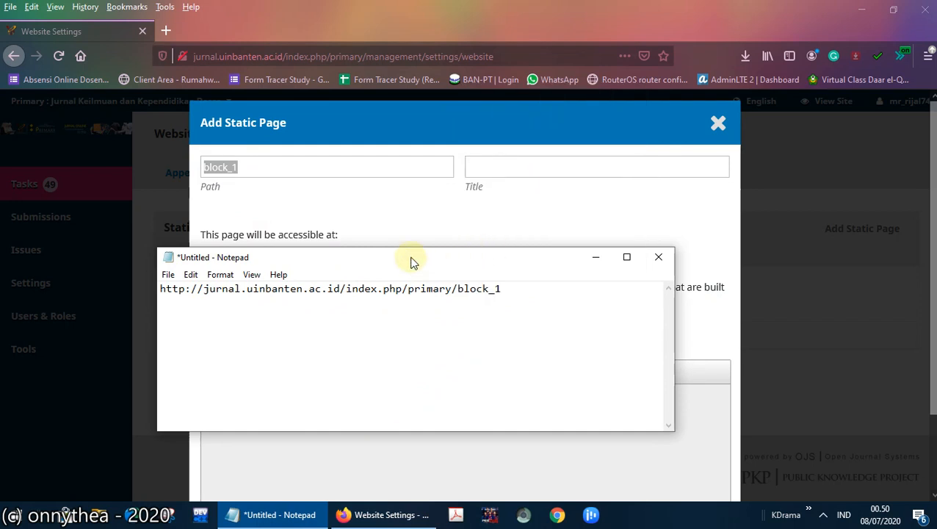
pyautogui.moveTo(412, 257); pyautogui.dragTo(516, 252)
pyautogui.moveTo(266, 283); pyautogui.dragTo(615, 292)
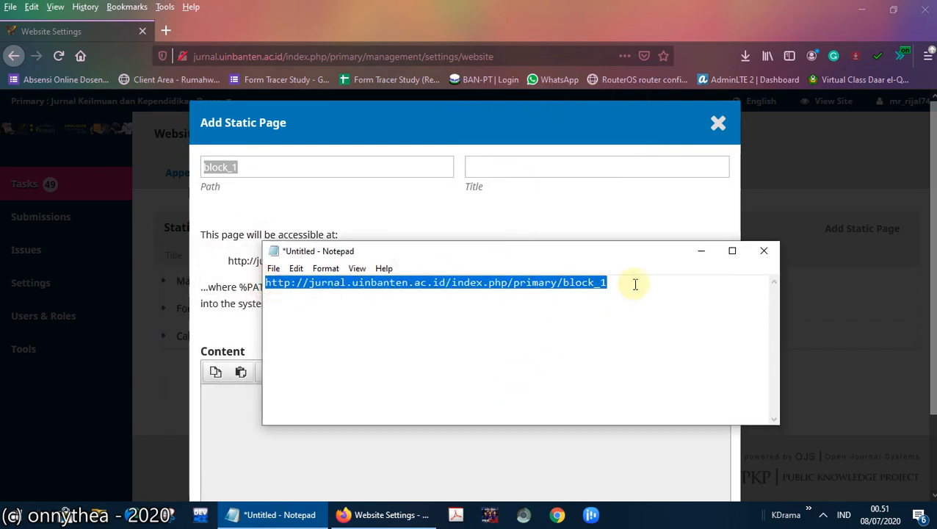
# Step: Put the Notepad window away and title the new static page Judul Block 1
pyautogui.click(701, 255)
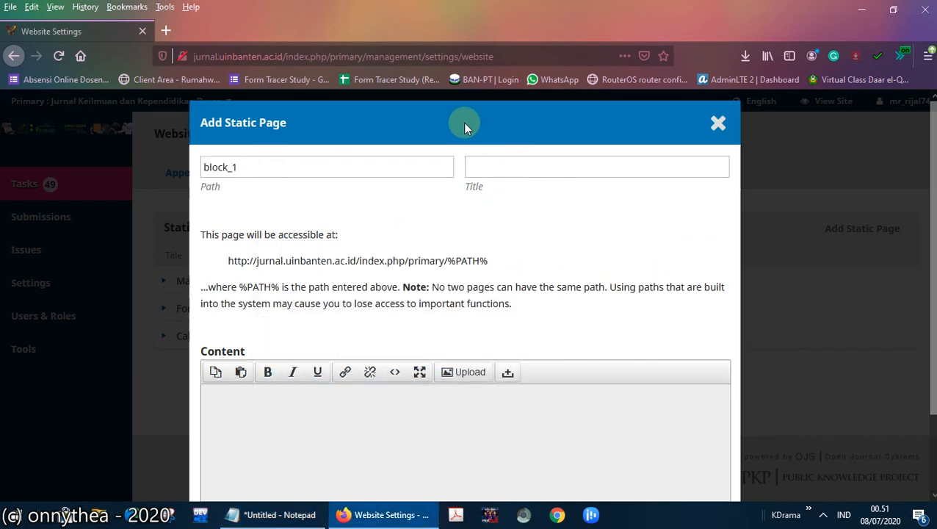
pyautogui.moveTo(463, 116); pyautogui.dragTo(430, 166)
pyautogui.click(437, 119)
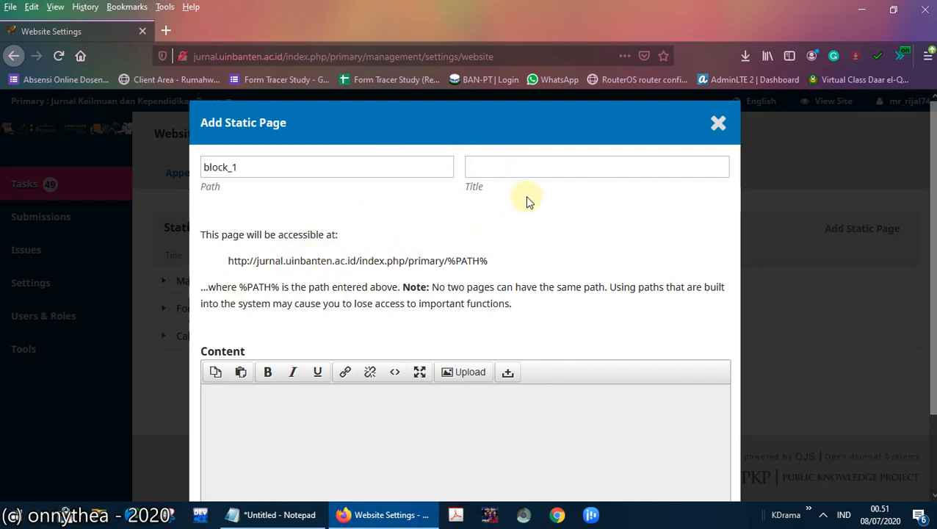
pyautogui.click(487, 167)
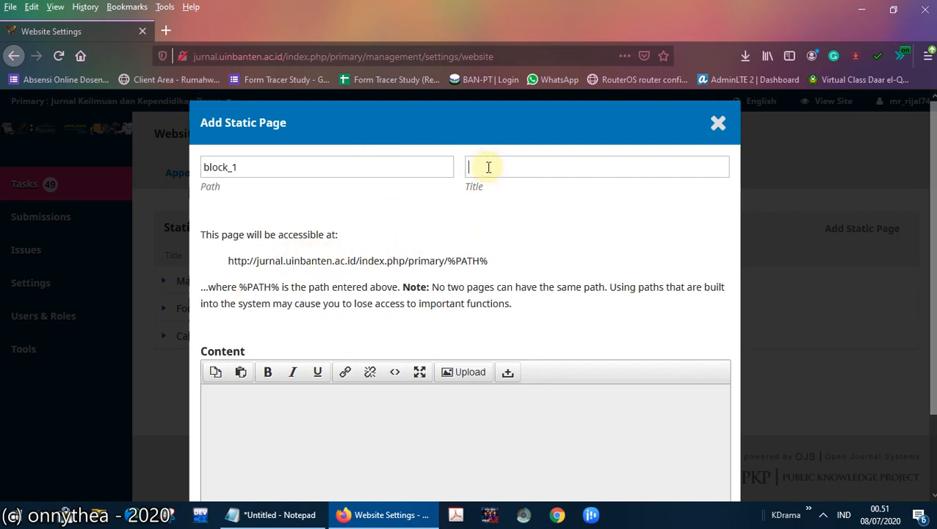
pyautogui.write('Judul Block 1')
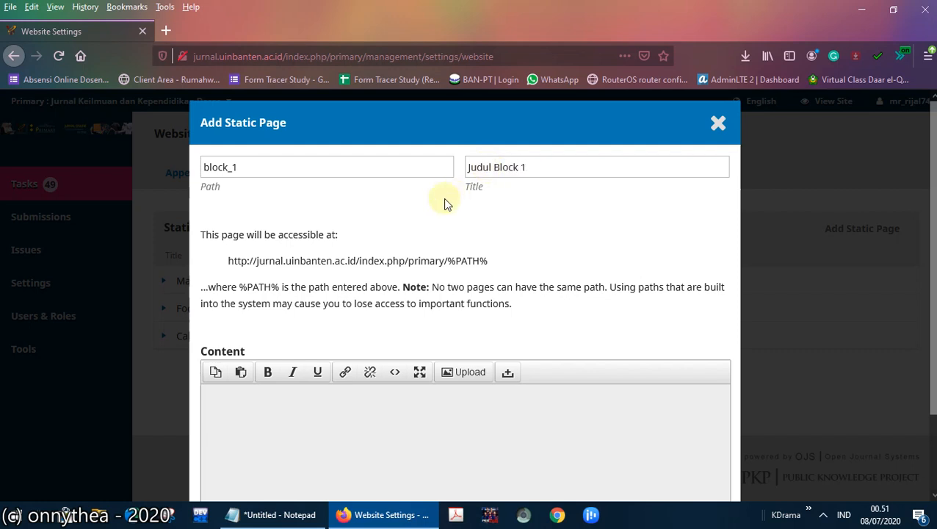
# Step: Enter the page content "Ini adalah sebuah contoh static page dengan judul Judul Block 1" and save the static page
pyautogui.scroll(-2, 457, 342)
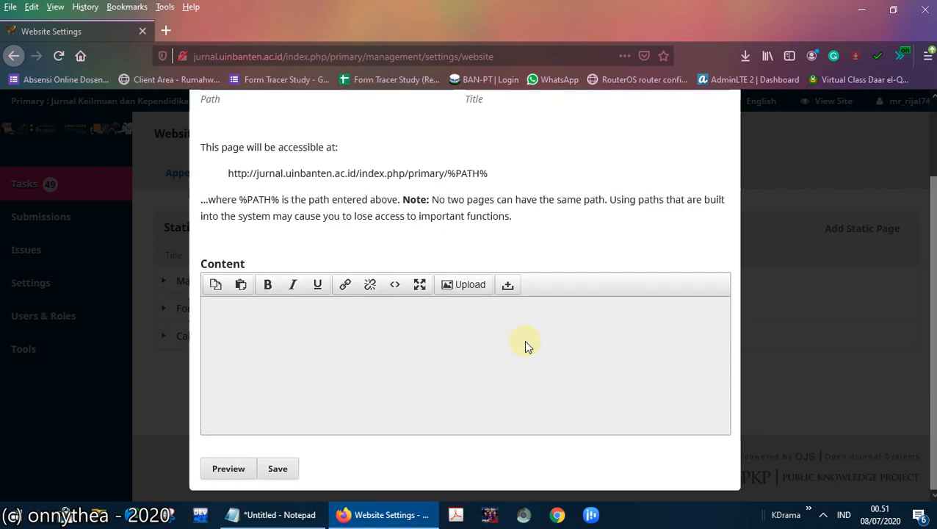
pyautogui.click(367, 334)
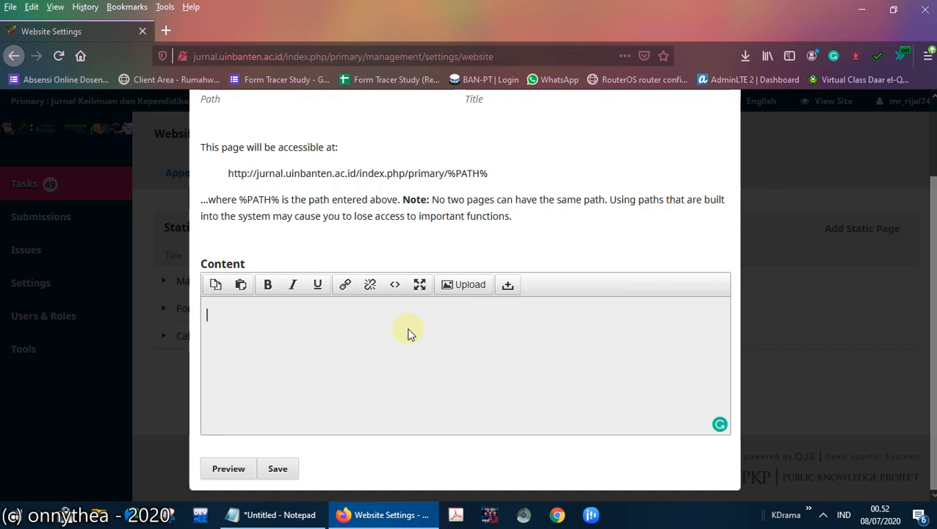
pyautogui.write('adalah sebuah c')
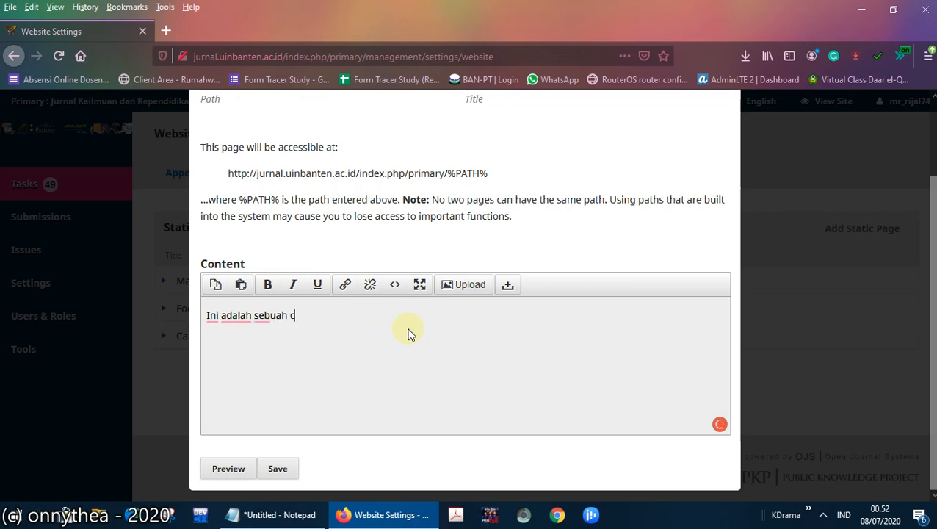
pyautogui.write('ontoh static ')
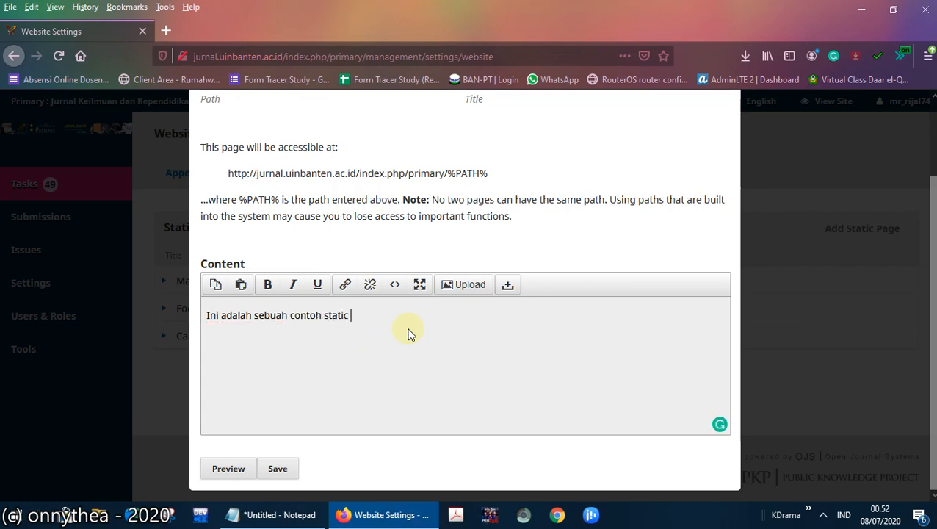
pyautogui.write('page dengan judul')
pyautogui.scroll(2, 466, 305)
pyautogui.scroll(-2, 466, 305)
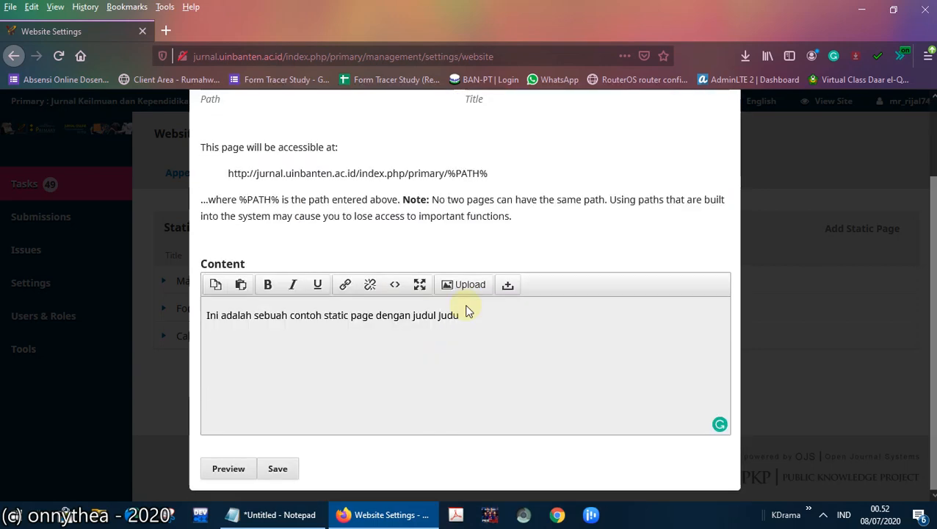
pyautogui.write('Judul Bro')
pyautogui.click(543, 362)
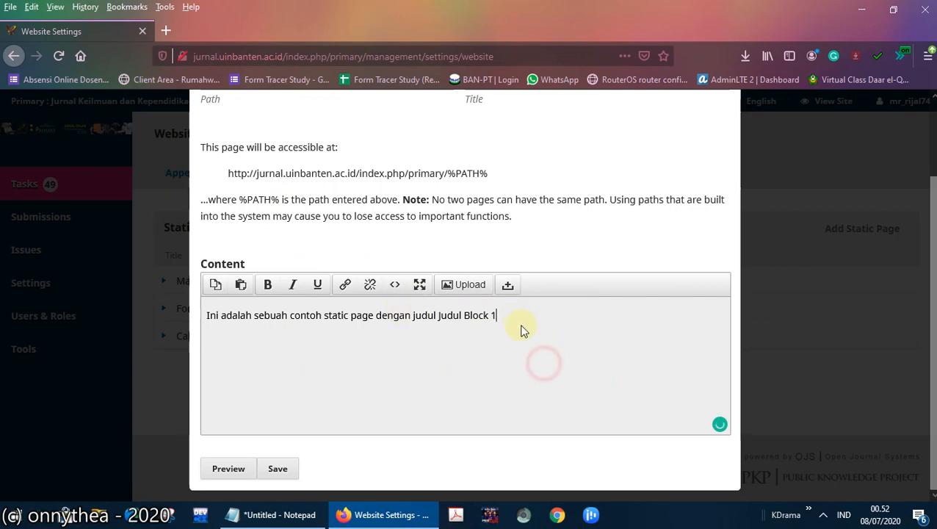
pyautogui.click(286, 474)
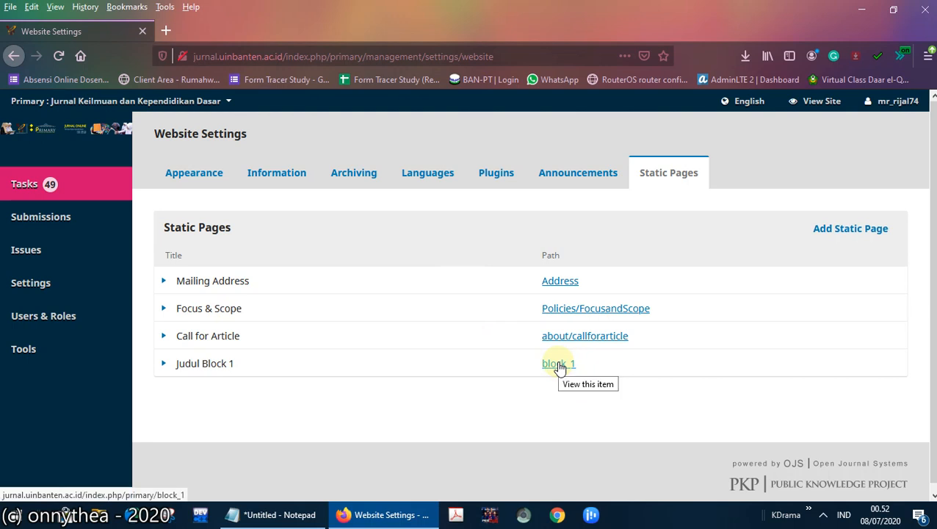
# Step: Open the journal's public site in a new browser tab and examine the sidebar blocks along its homepage
pyautogui.rightClick(834, 100)
pyautogui.click(835, 107)
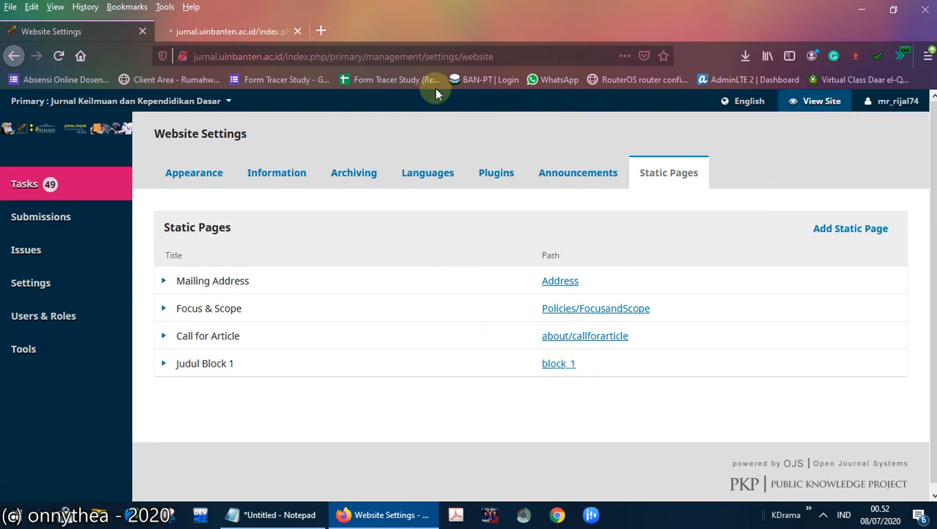
pyautogui.click(235, 31)
pyautogui.scroll(-8, 794, 192)
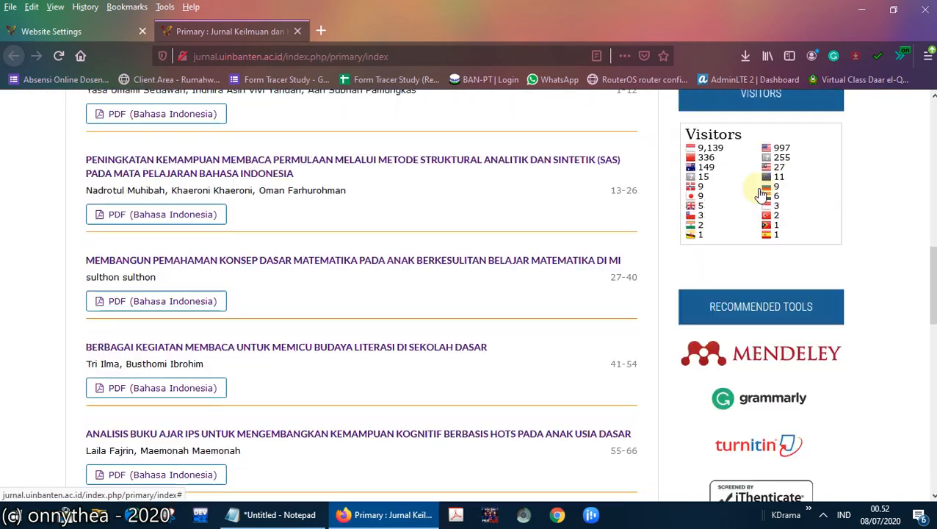
pyautogui.scroll(-10, 761, 192)
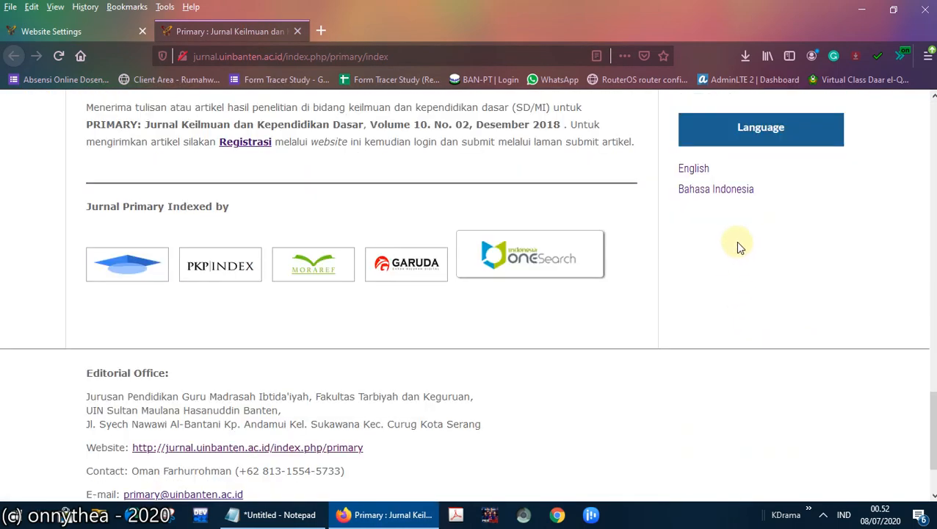
pyautogui.scroll(3, 735, 241)
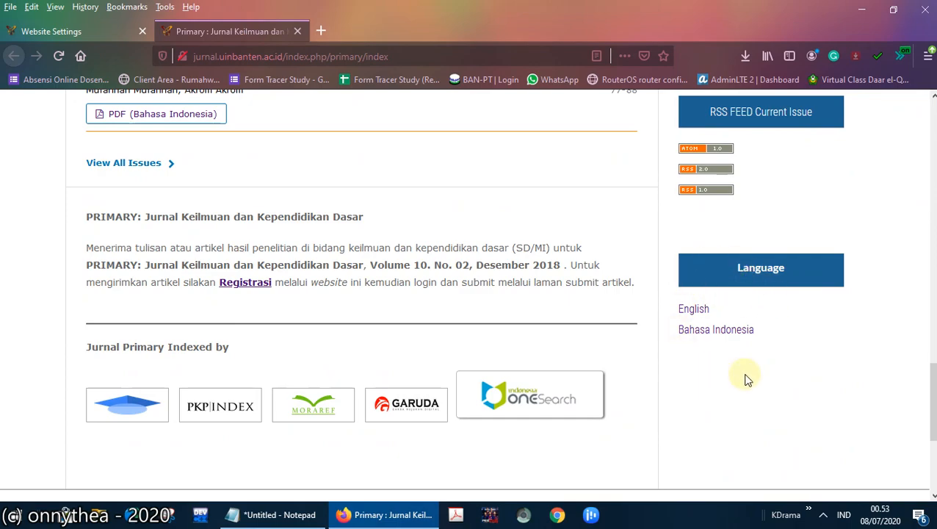
pyautogui.scroll(-1, 734, 367)
pyautogui.scroll(15, 717, 280)
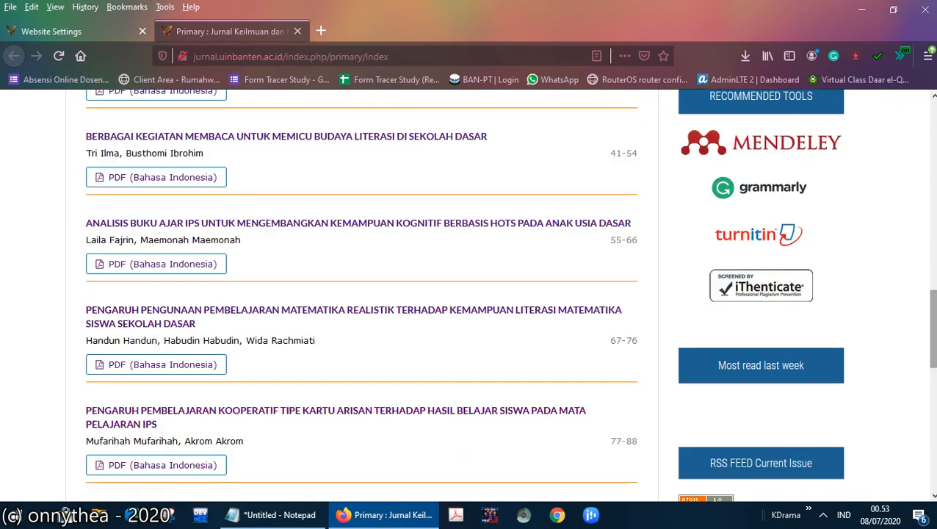
pyautogui.scroll(2, 766, 254)
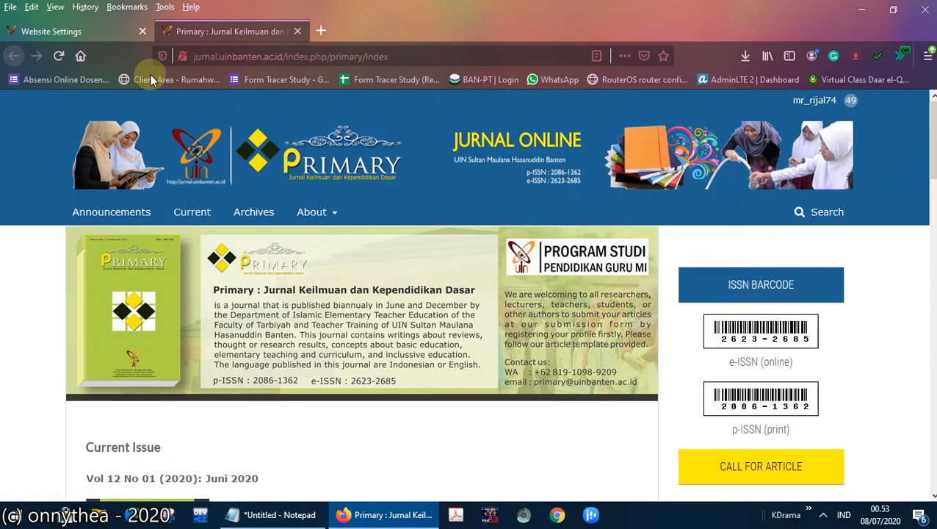
# Step: Return to the website settings and go through the installed plugins to the Custom Block Manager among the generic plugins
pyautogui.click(75, 31)
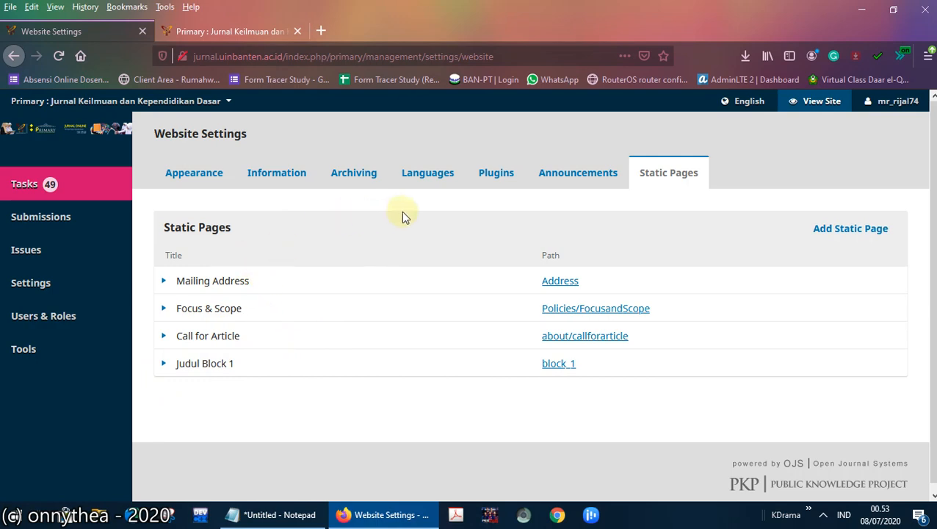
pyautogui.click(482, 182)
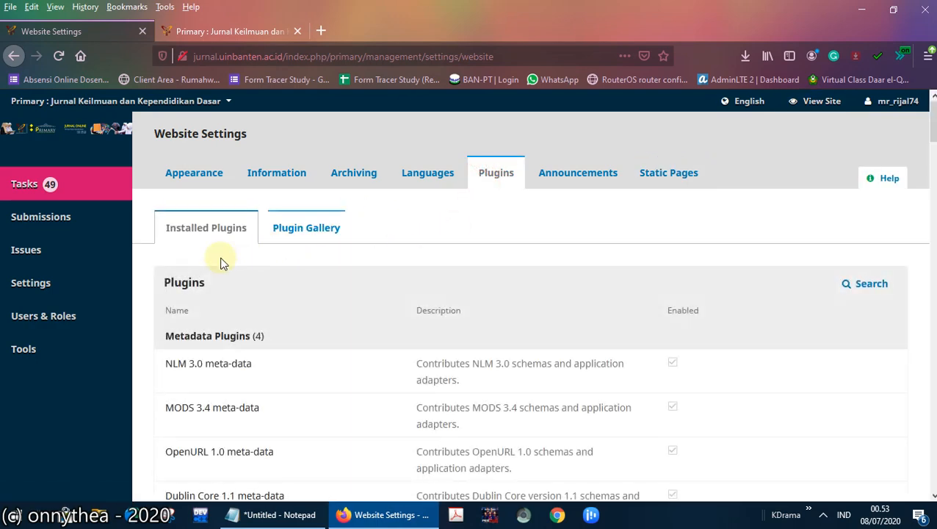
pyautogui.scroll(-3, 220, 261)
pyautogui.scroll(-4, 249, 236)
pyautogui.scroll(-9, 258, 236)
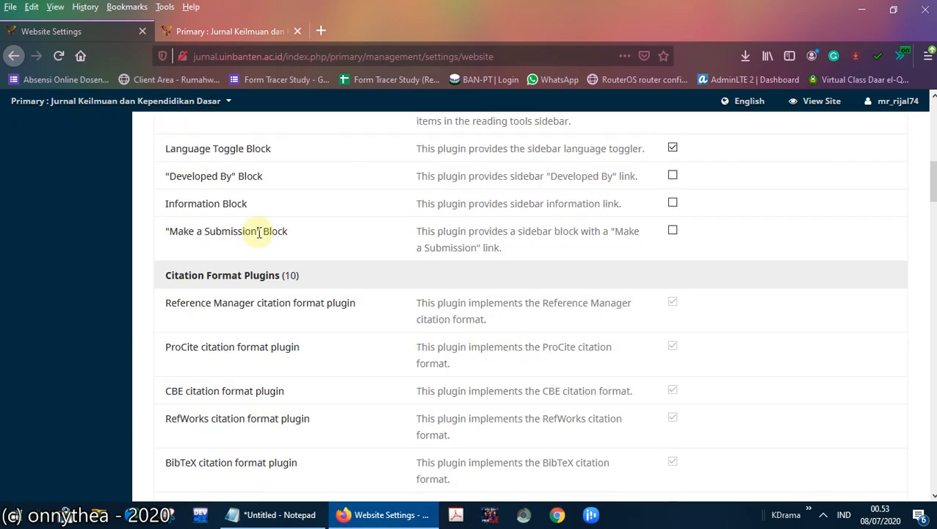
pyautogui.scroll(-7, 259, 236)
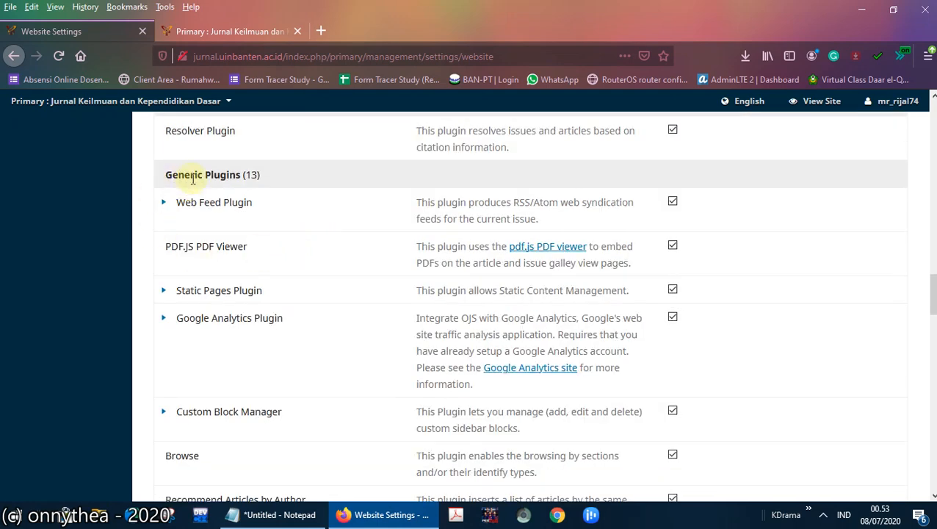
pyautogui.scroll(-2, 330, 286)
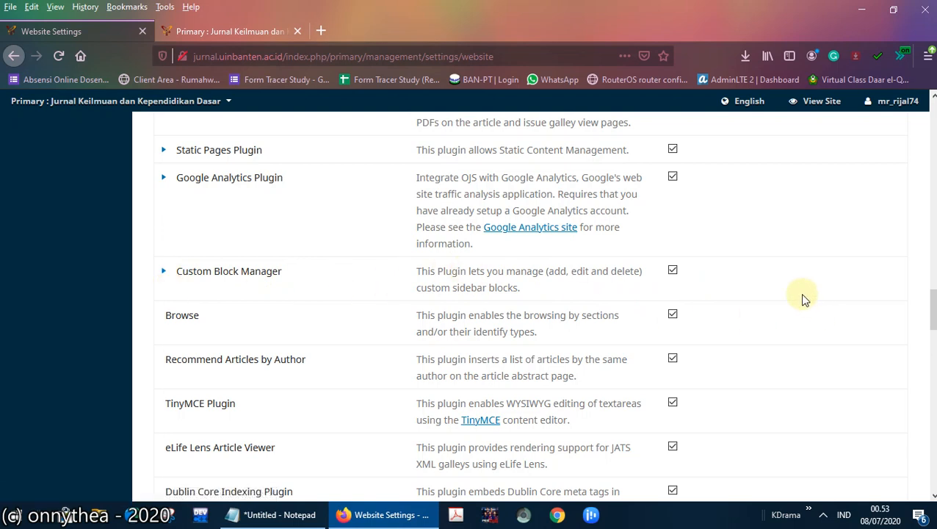
# Step: Search the page for Custom Block and open the custom blocks list of the Custom Block Manager plugin
pyautogui.hotkey('ctrl', 'f')
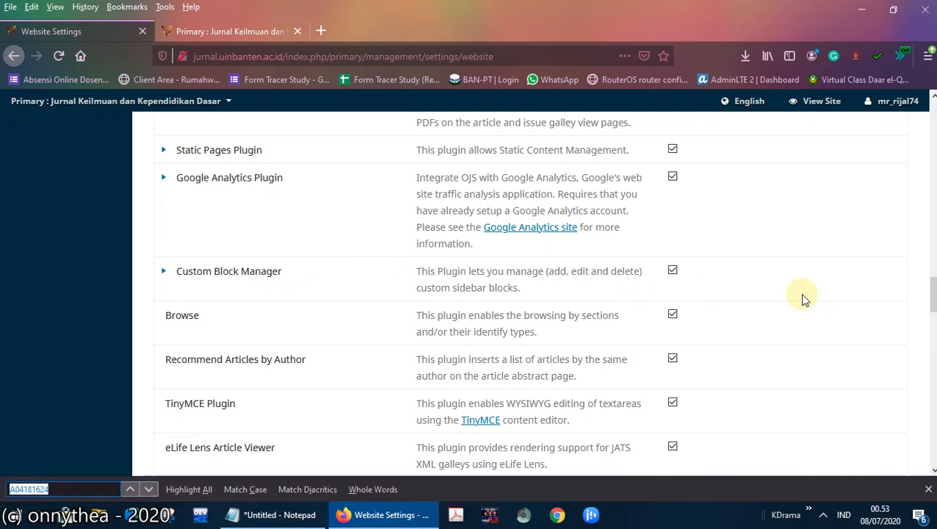
pyautogui.write('Custom')
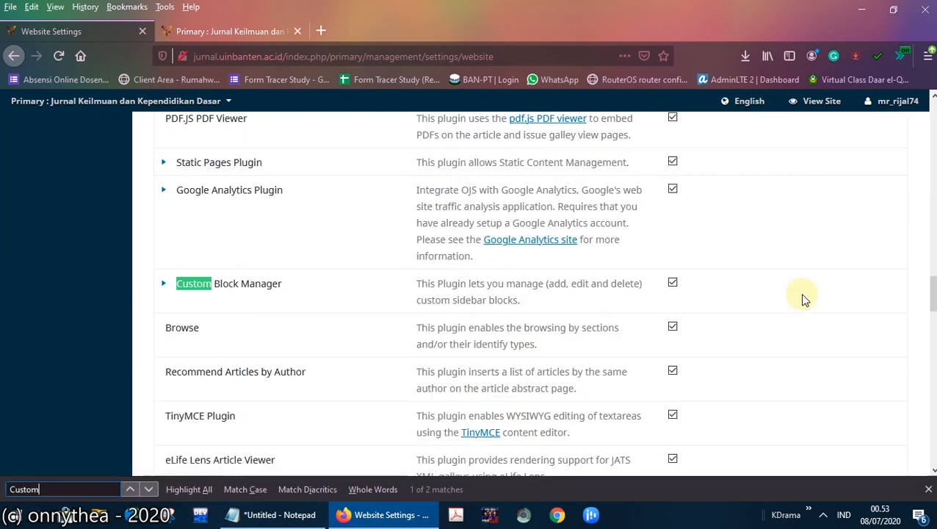
pyautogui.write(' Block')
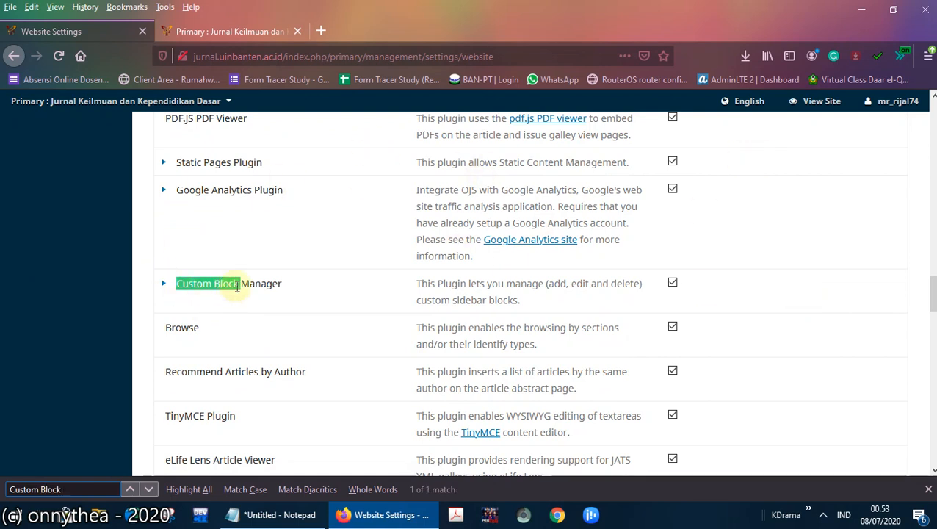
pyautogui.click(243, 284)
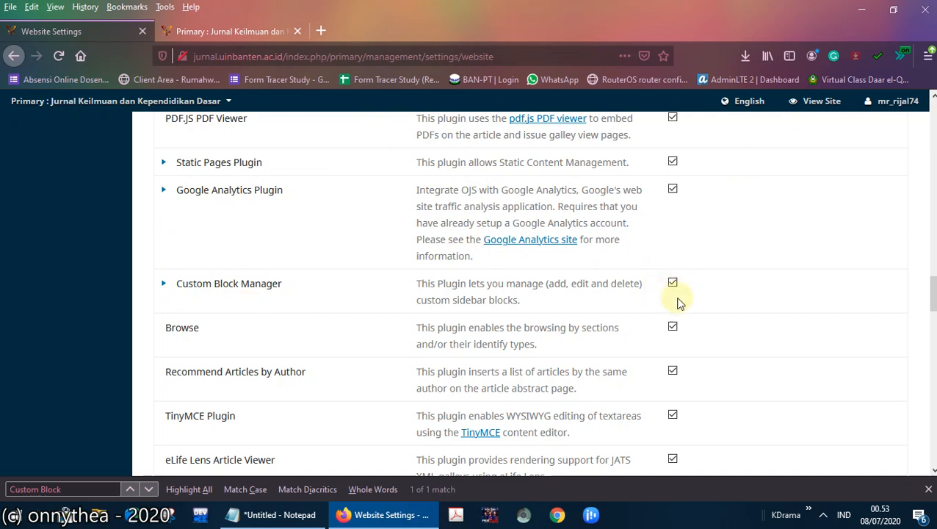
pyautogui.click(162, 287)
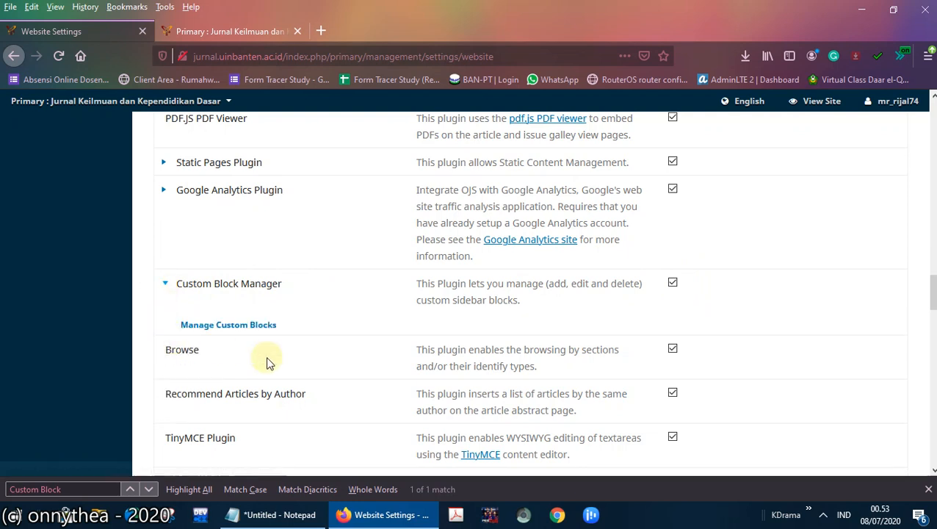
pyautogui.click(209, 331)
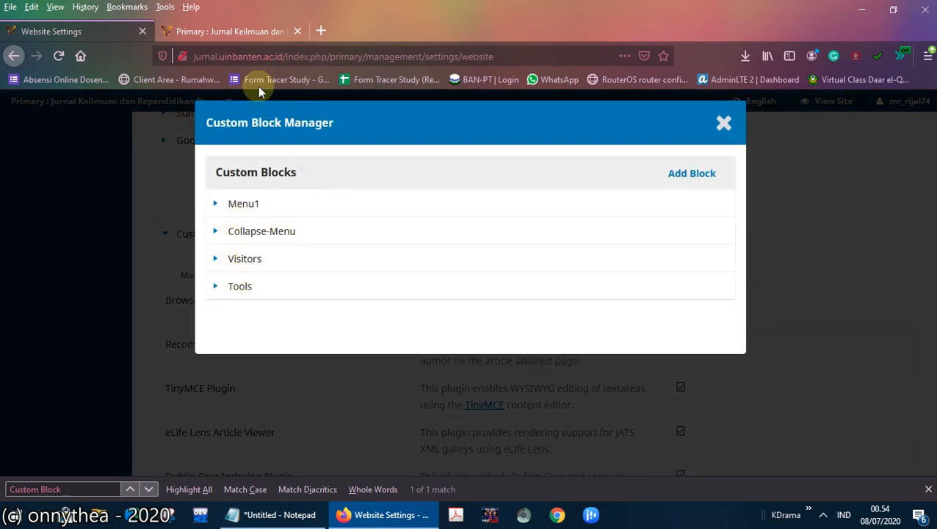
# Step: Examine the menu, visitors and recommended tools blocks in the public homepage's sidebar to compare them with the custom blocks list
pyautogui.click(235, 31)
pyautogui.scroll(-10, 682, 287)
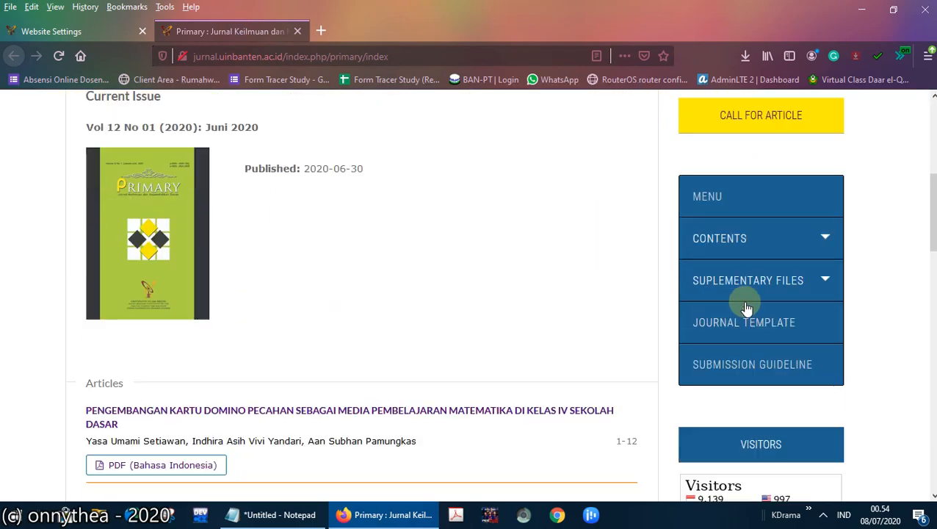
pyautogui.scroll(-3, 746, 304)
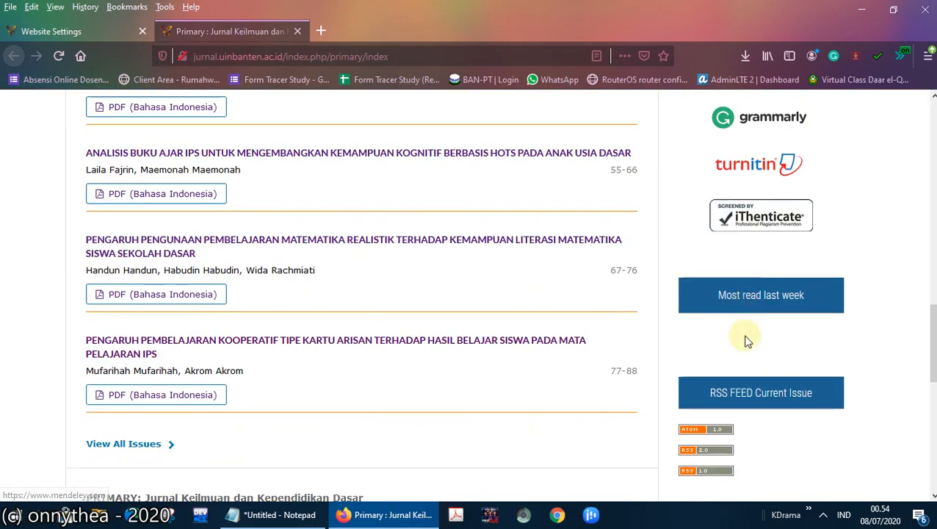
pyautogui.scroll(6, 747, 303)
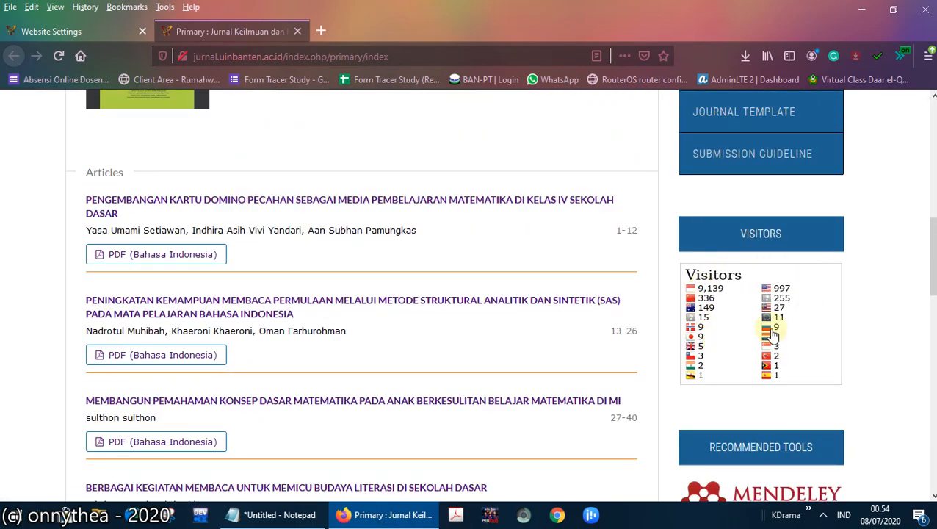
pyautogui.scroll(-3, 806, 344)
pyautogui.scroll(-6, 806, 344)
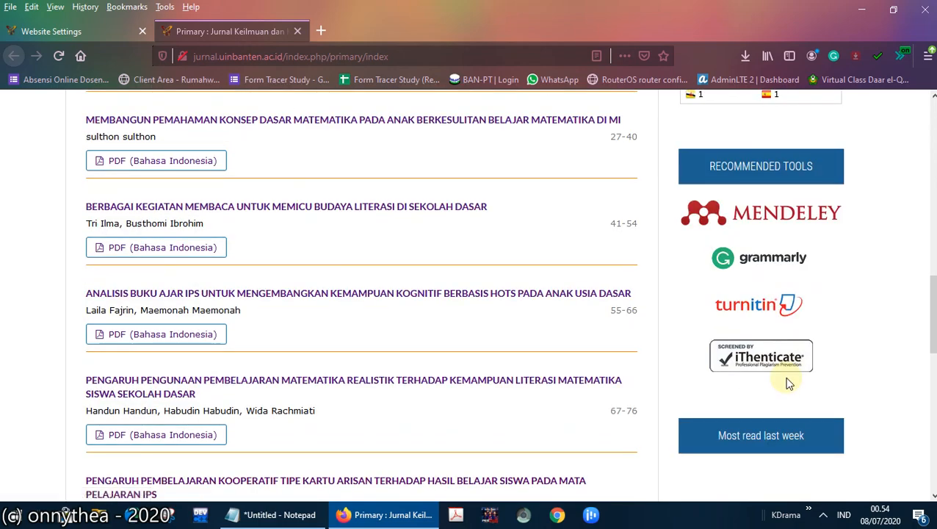
pyautogui.scroll(7, 791, 385)
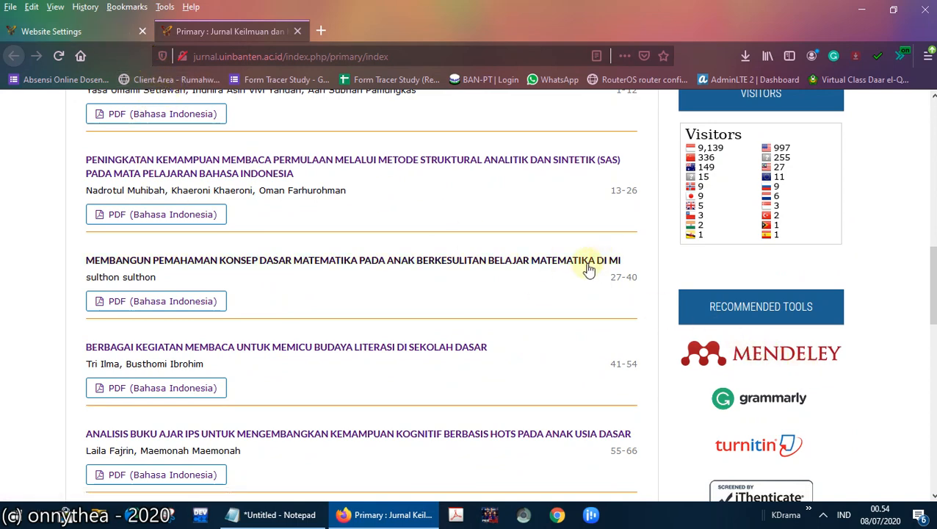
pyautogui.scroll(2, 592, 270)
# Step: Start a new custom block named Block Coba with the content text Judul Block 1
pyautogui.click(42, 31)
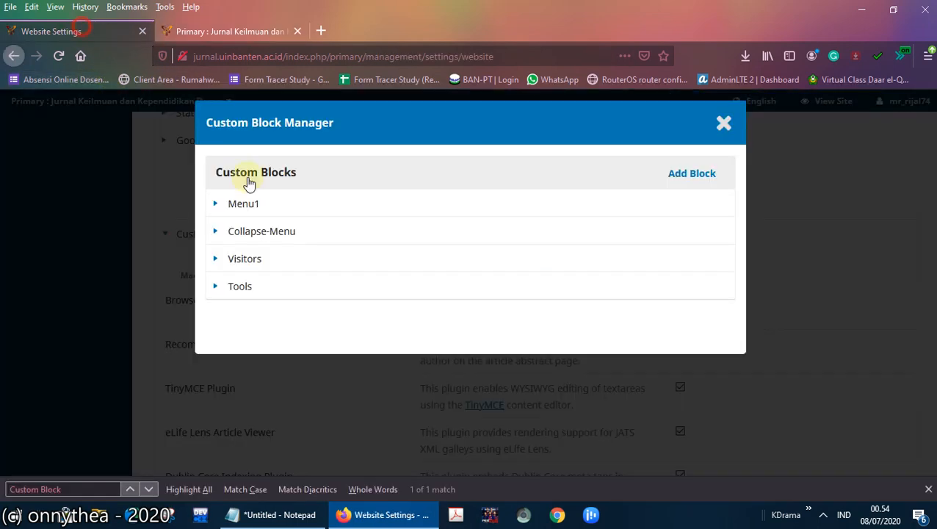
pyautogui.click(674, 172)
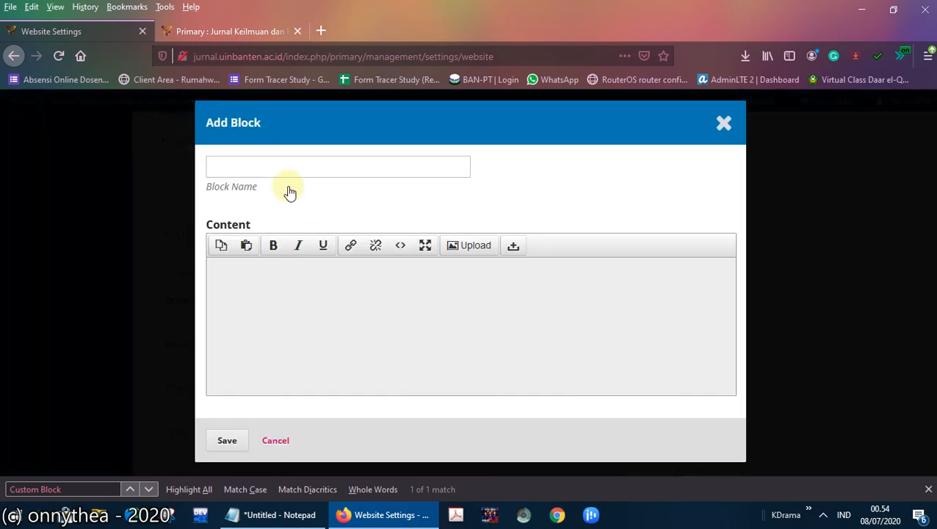
pyautogui.click(298, 166)
pyautogui.write('Block Coba')
pyautogui.click(413, 324)
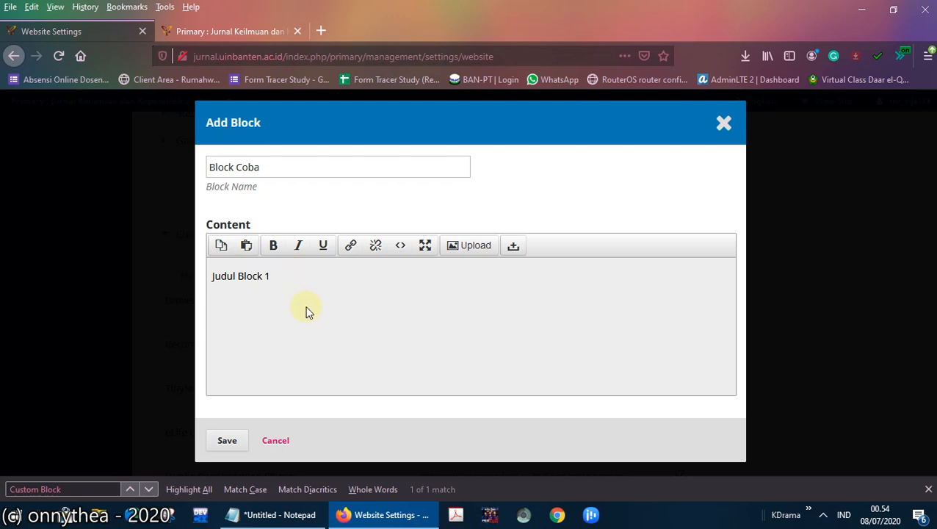
pyautogui.doubleClick(282, 277)
pyautogui.click(318, 313)
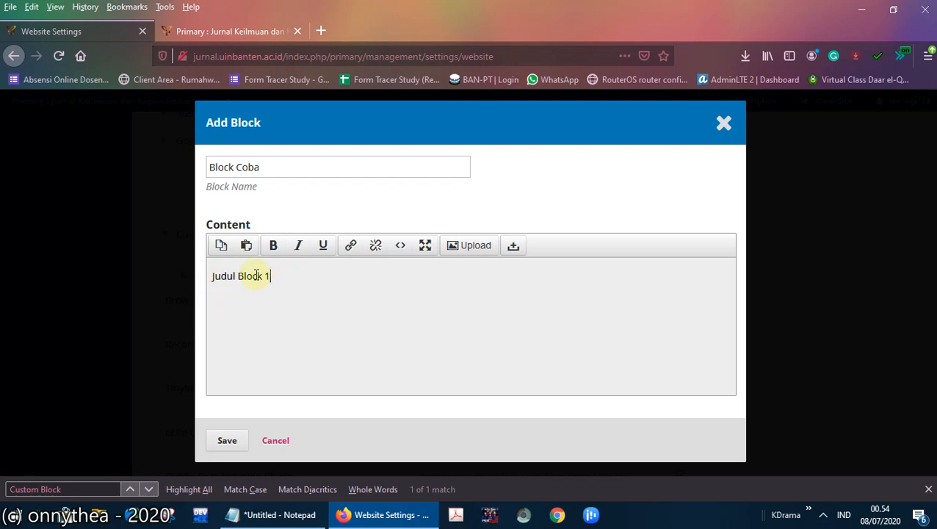
pyautogui.click(240, 30)
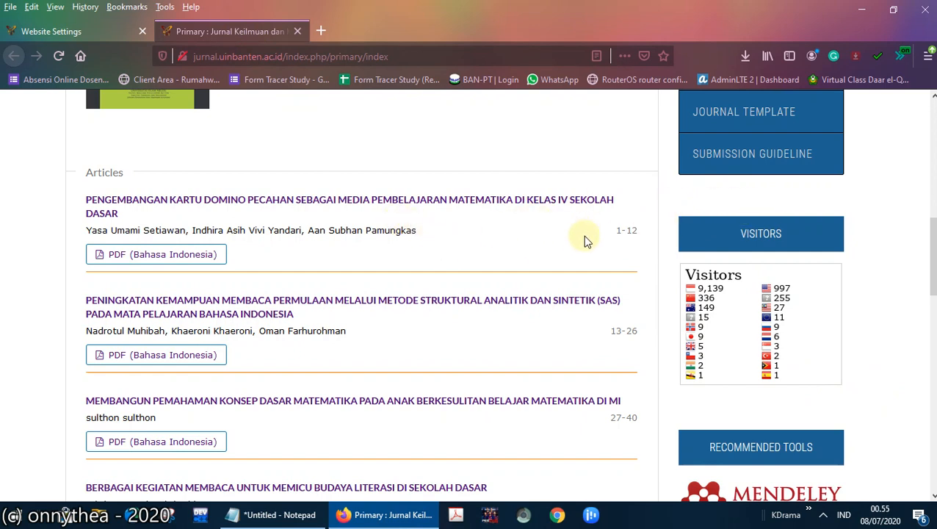
pyautogui.click(107, 29)
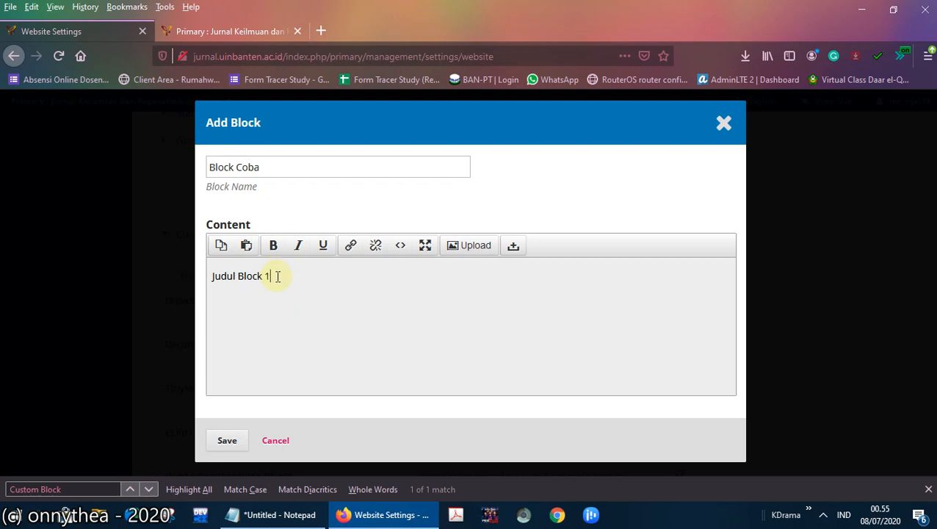
# Step: Select the Judul Block 1 text in the block content and start inserting a link on it
pyautogui.moveTo(277, 276); pyautogui.dragTo(209, 281)
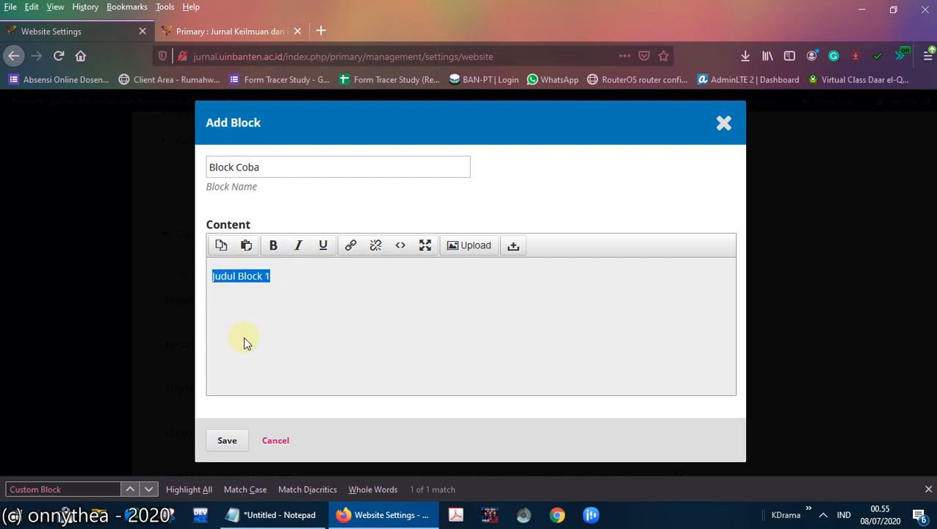
pyautogui.click(309, 321)
pyautogui.moveTo(289, 276); pyautogui.dragTo(183, 277)
pyautogui.click(352, 247)
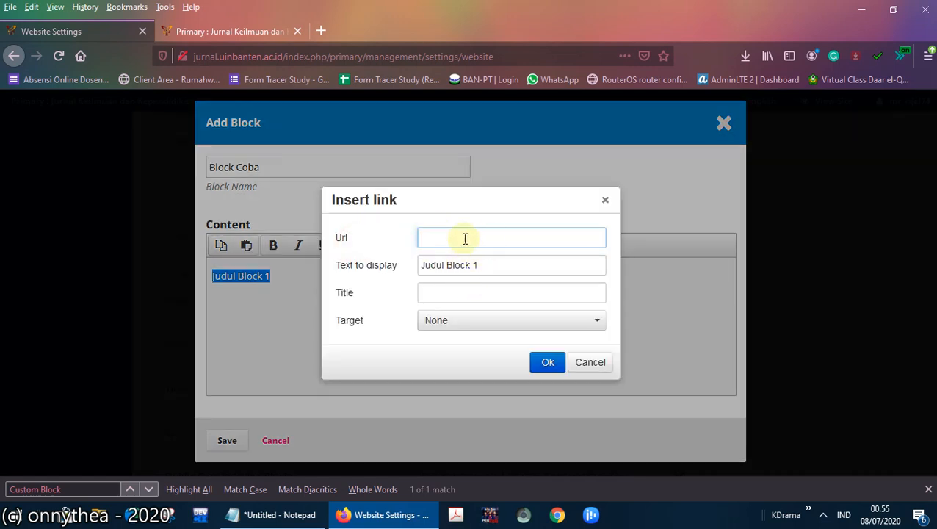
pyautogui.doubleClick(340, 236)
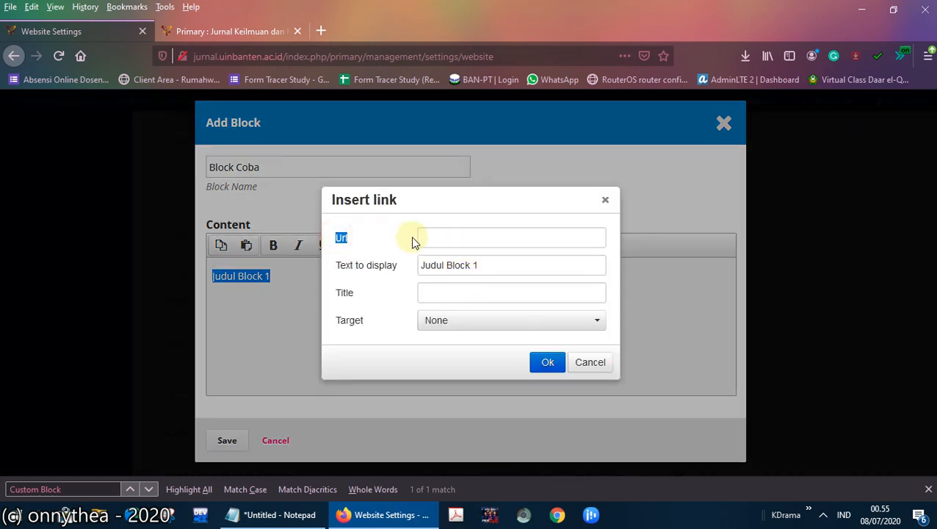
pyautogui.click(301, 514)
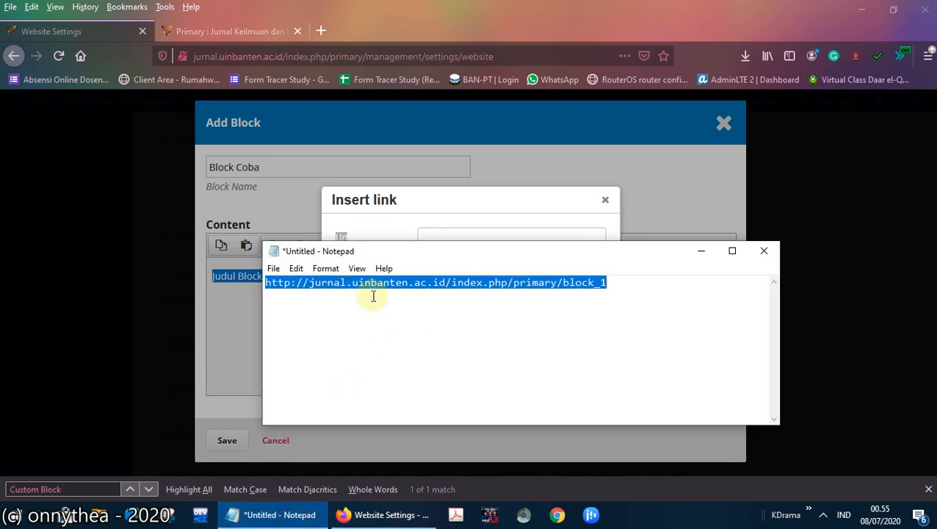
pyautogui.click(373, 295)
pyautogui.moveTo(266, 284); pyautogui.dragTo(627, 297)
pyautogui.click(297, 269)
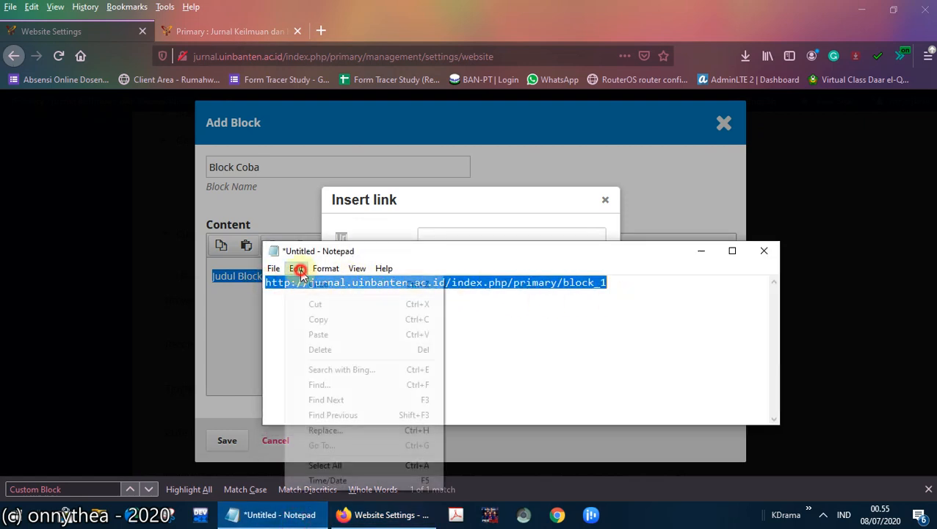
pyautogui.click(319, 320)
# Step: Return to Firefox and paste the copied block_1 page address as the link's URL
pyautogui.click(424, 198)
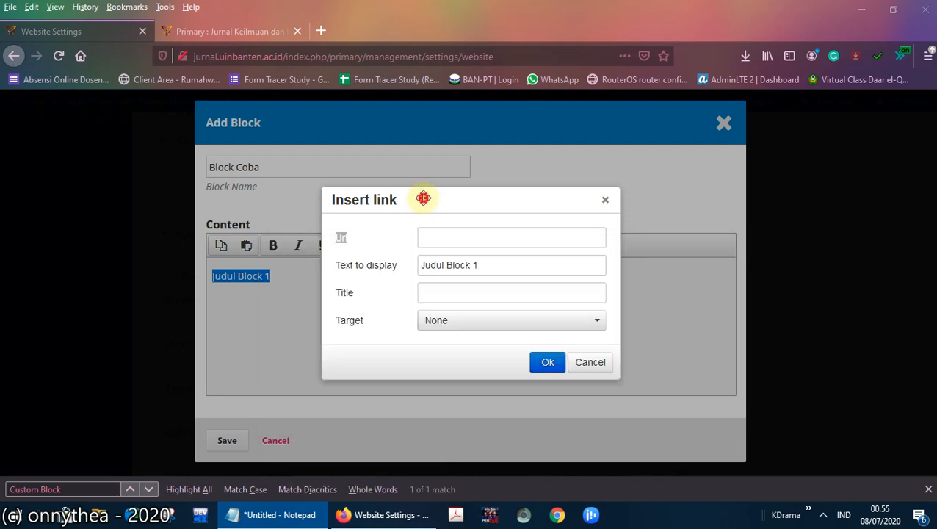
pyautogui.click(433, 234)
pyautogui.rightClick(433, 234)
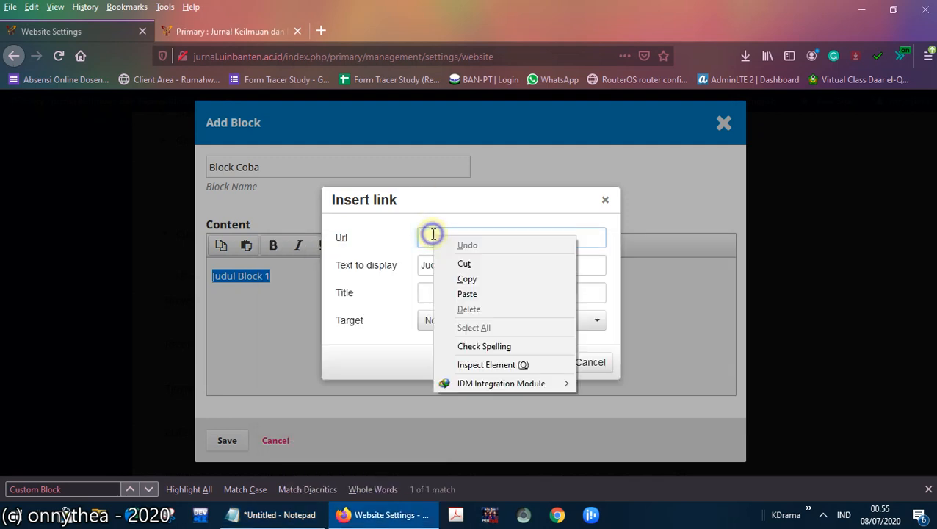
pyautogui.click(469, 294)
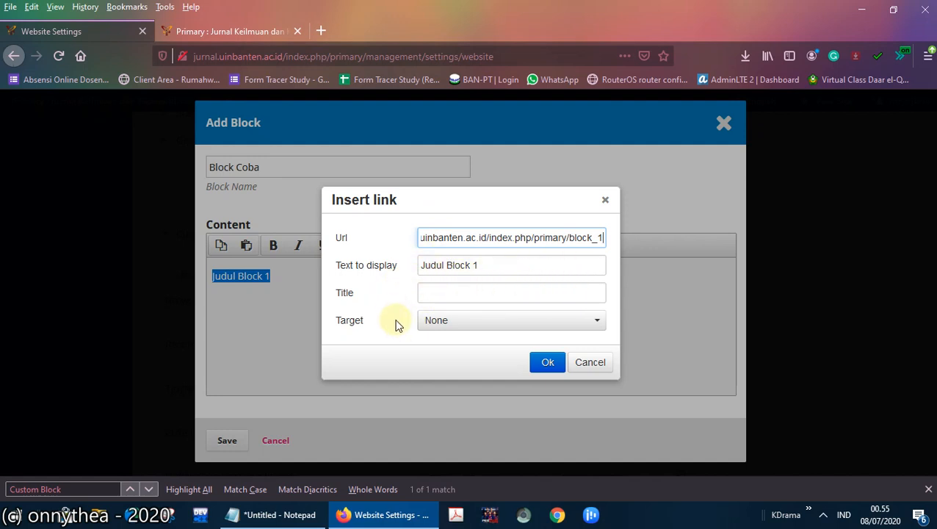
# Step: Review the link's target options and set the target to New window
pyautogui.click(468, 328)
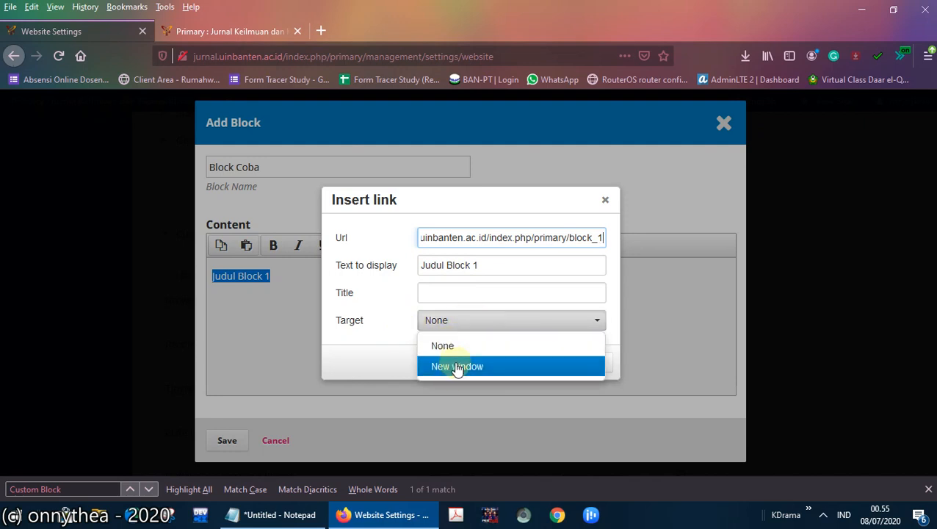
pyautogui.click(377, 338)
pyautogui.click(430, 328)
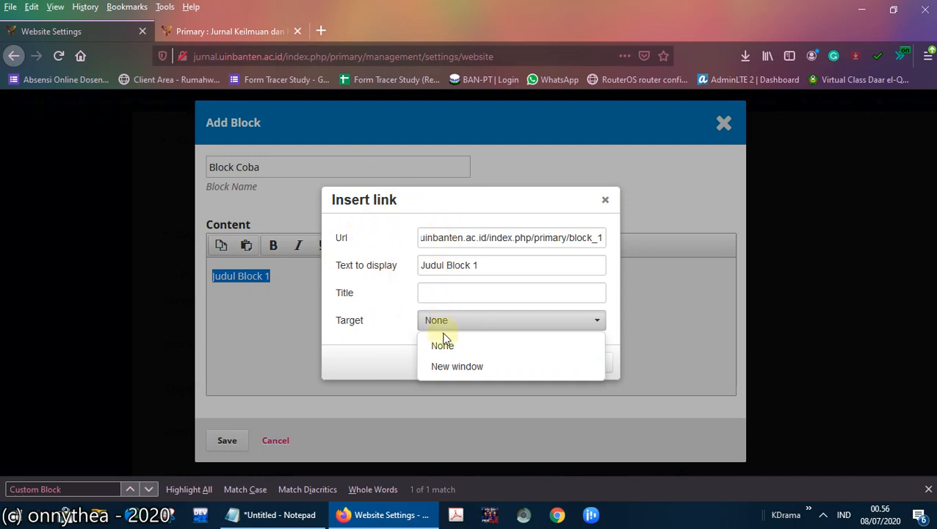
pyautogui.click(449, 367)
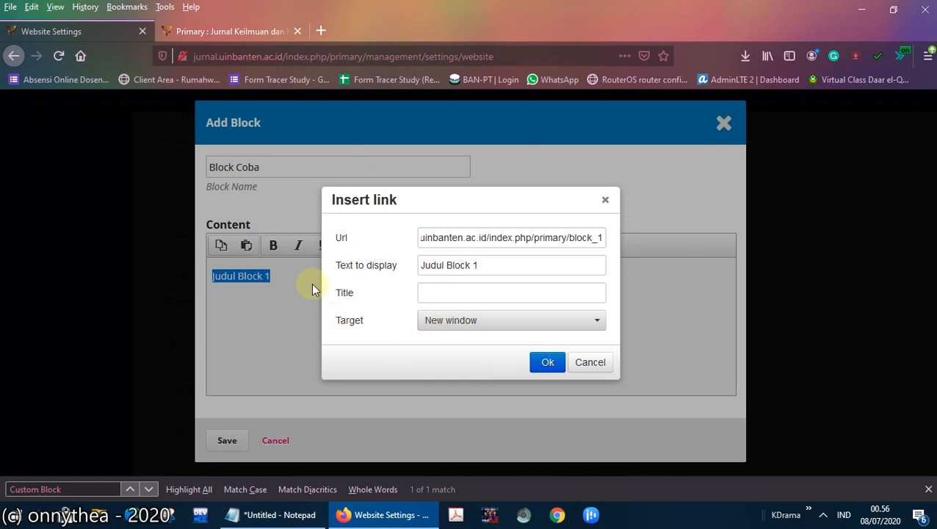
# Step: Set the link's target to None and insert the link on the Judul Block 1 text
pyautogui.click(488, 322)
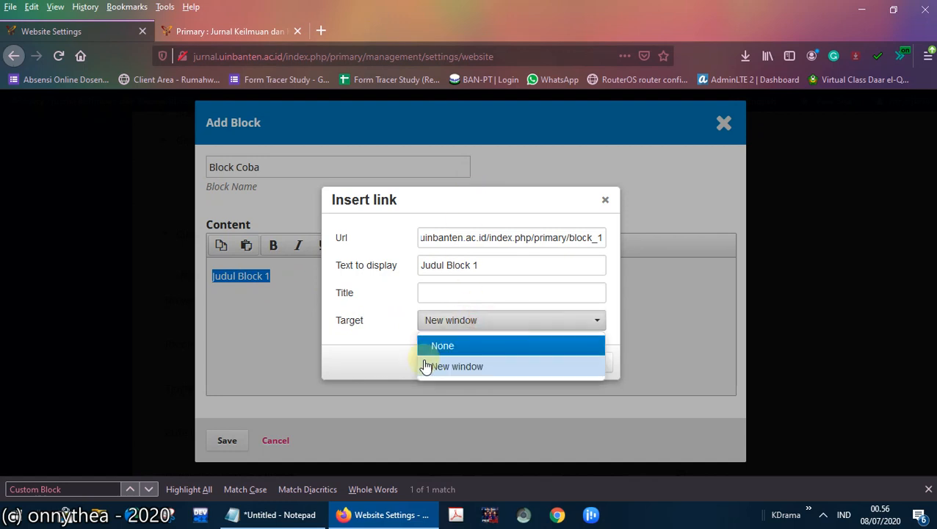
pyautogui.click(465, 347)
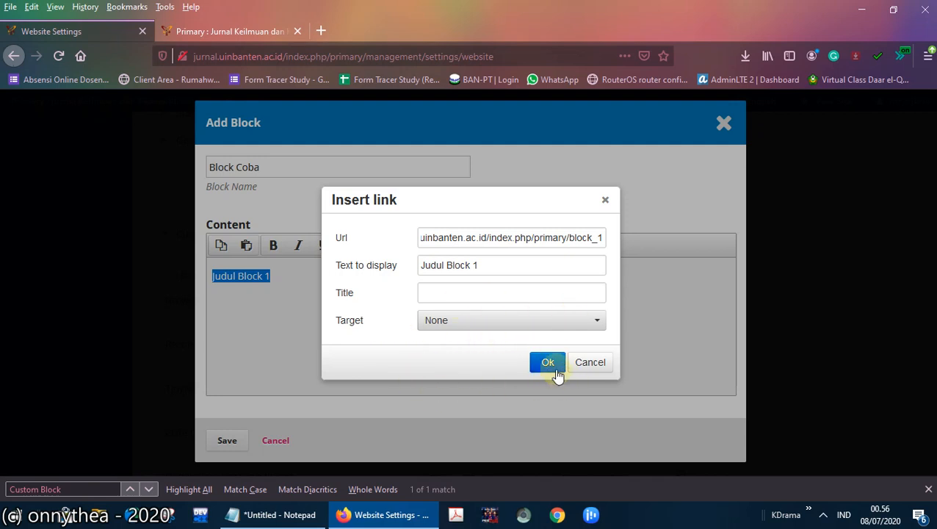
pyautogui.click(478, 329)
pyautogui.click(463, 348)
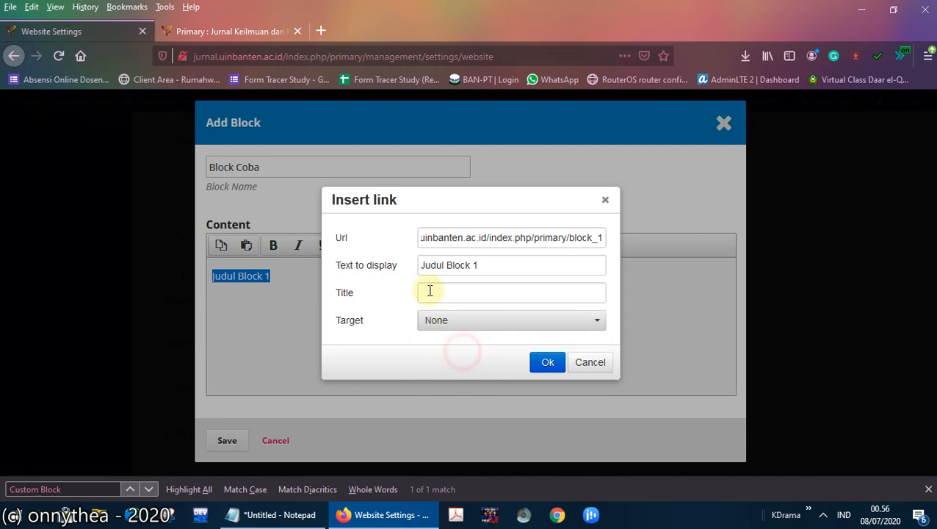
pyautogui.click(544, 365)
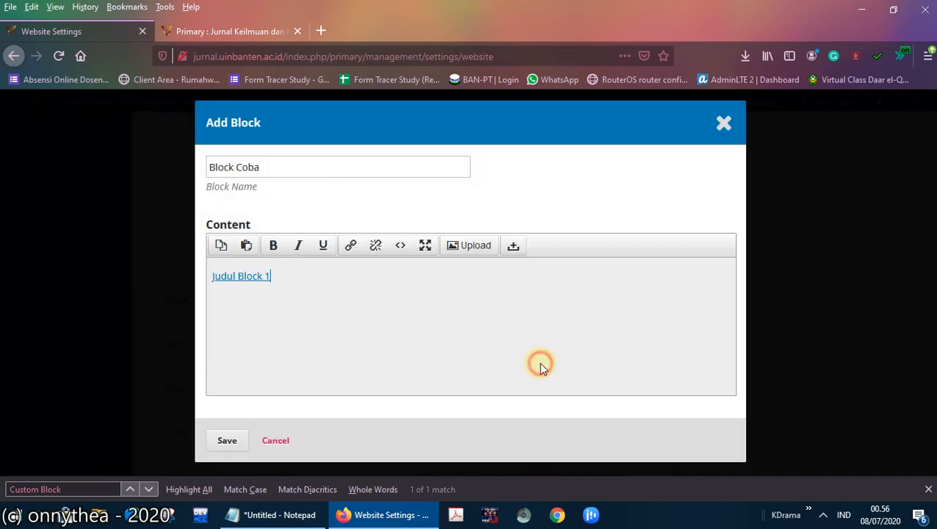
# Step: Try to save the new block, replacing the space in its name with an underscore to make it Block_Coba
pyautogui.click(229, 440)
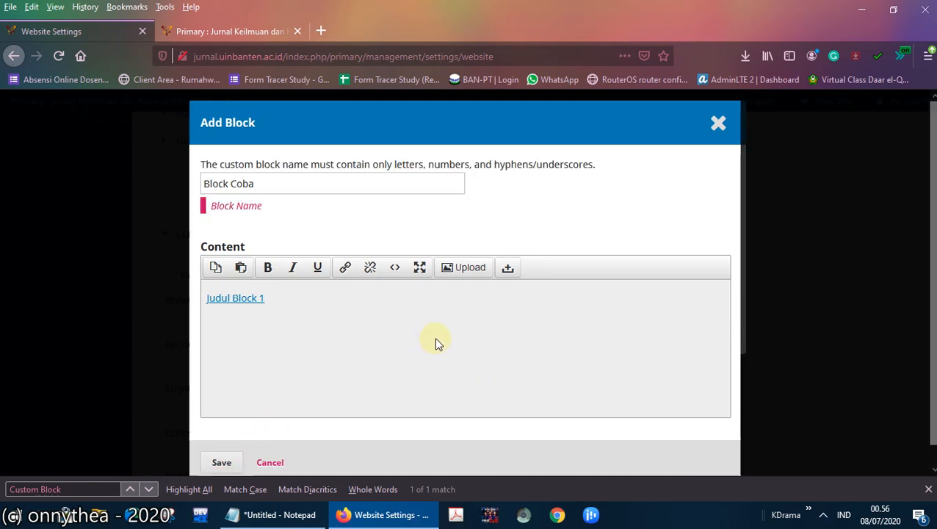
pyautogui.click(233, 182)
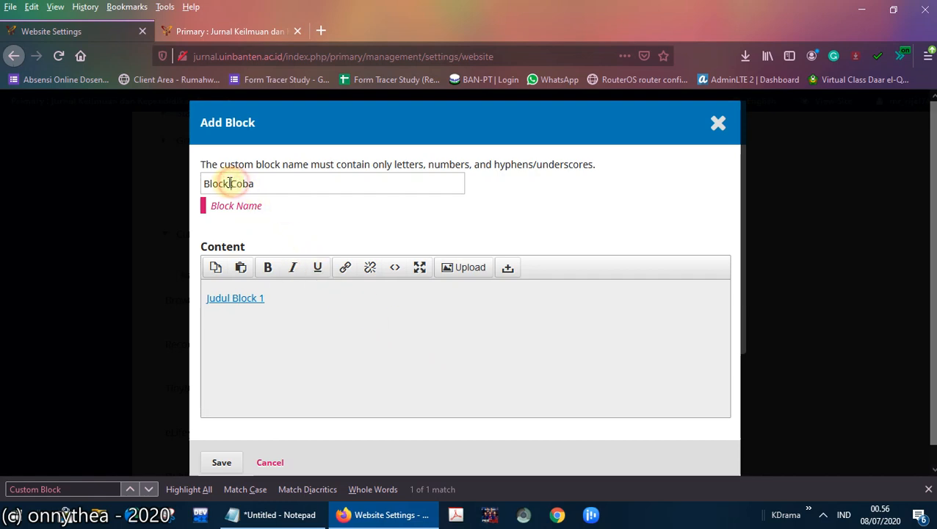
pyautogui.press('BackSpace')
pyautogui.write('_')
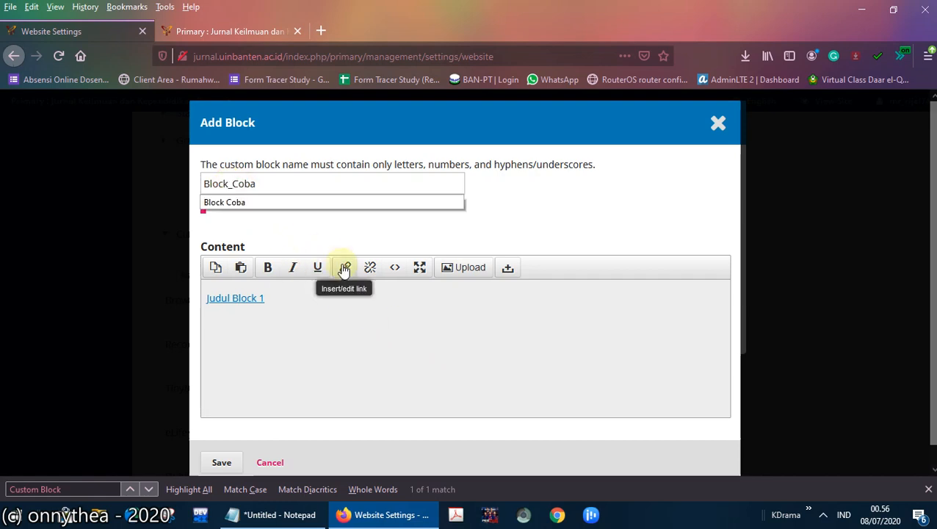
pyautogui.click(535, 206)
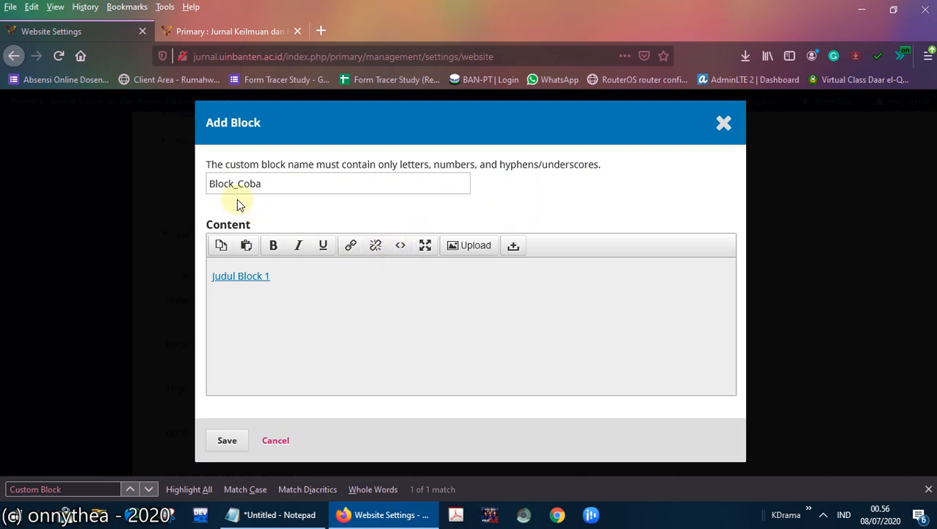
pyautogui.click(229, 441)
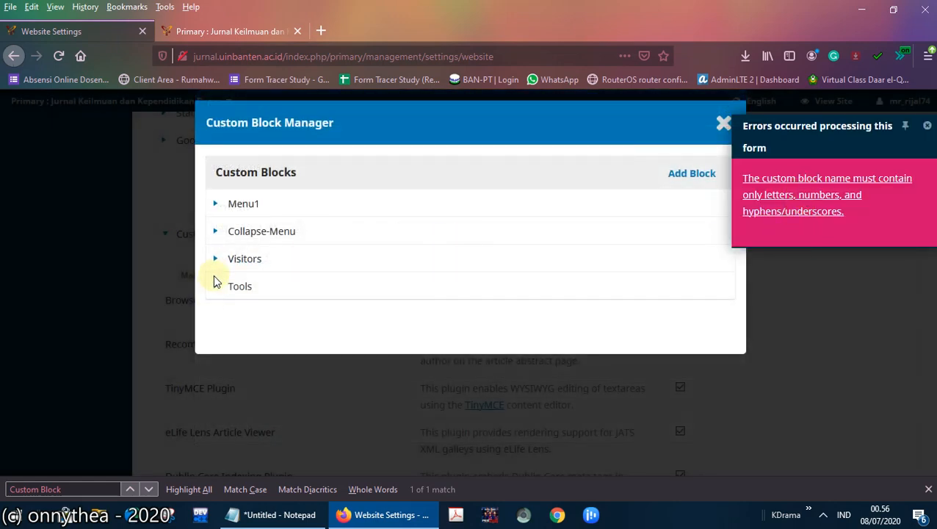
# Step: Dismiss the form error notice and reopen the custom blocks list to check for the Block_Coba block
pyautogui.click(926, 126)
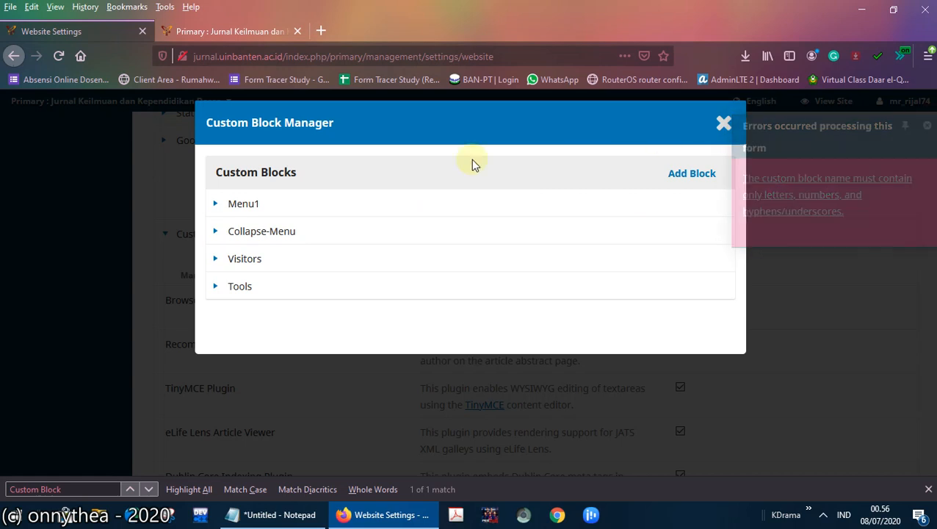
pyautogui.click(926, 126)
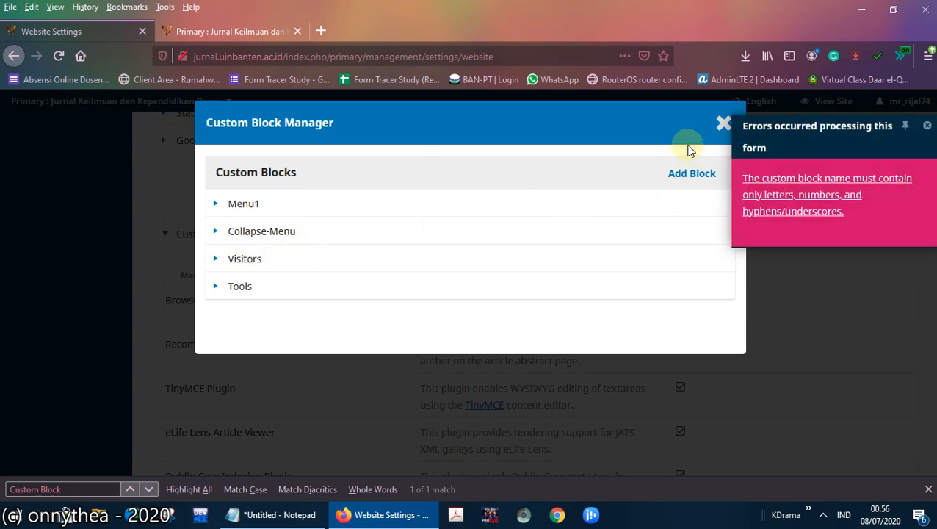
pyautogui.click(721, 123)
pyautogui.click(194, 323)
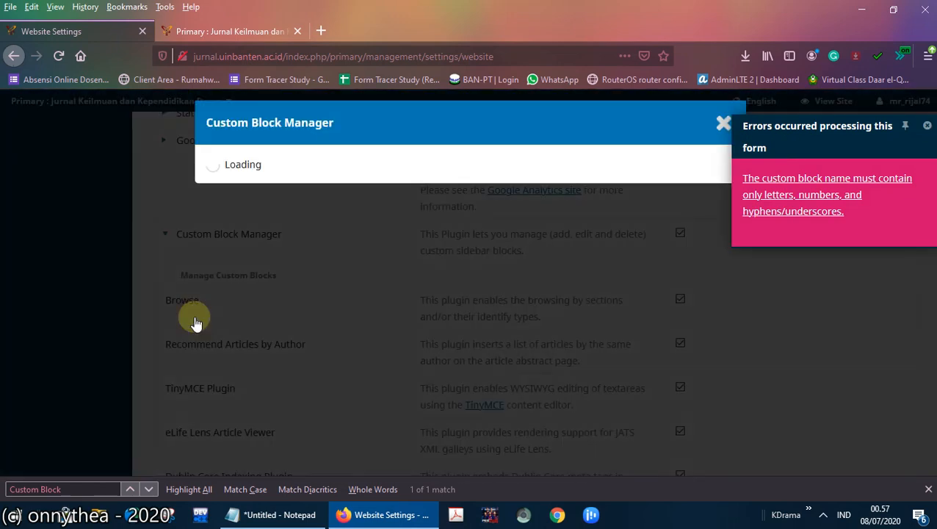
# Step: Add a new custom block named Block_Coba with the content text Judul Block 1
pyautogui.click(691, 173)
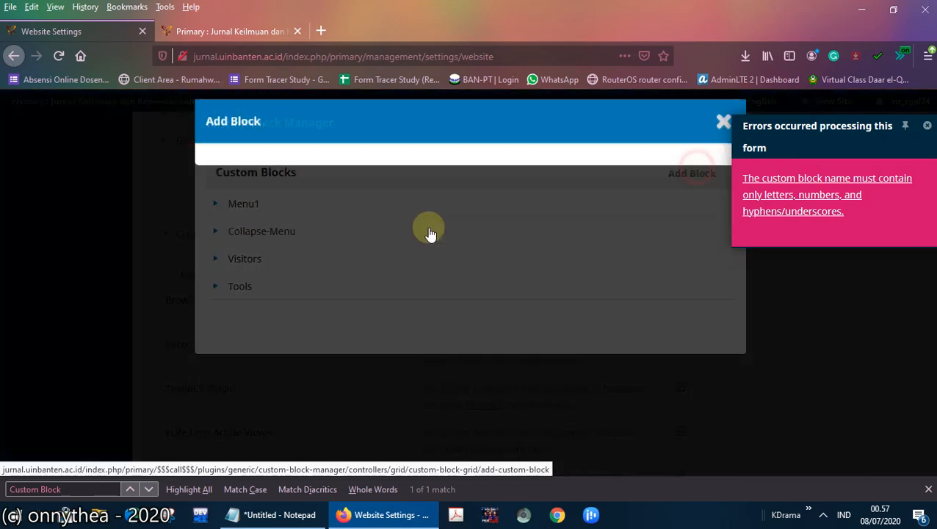
pyautogui.click(291, 167)
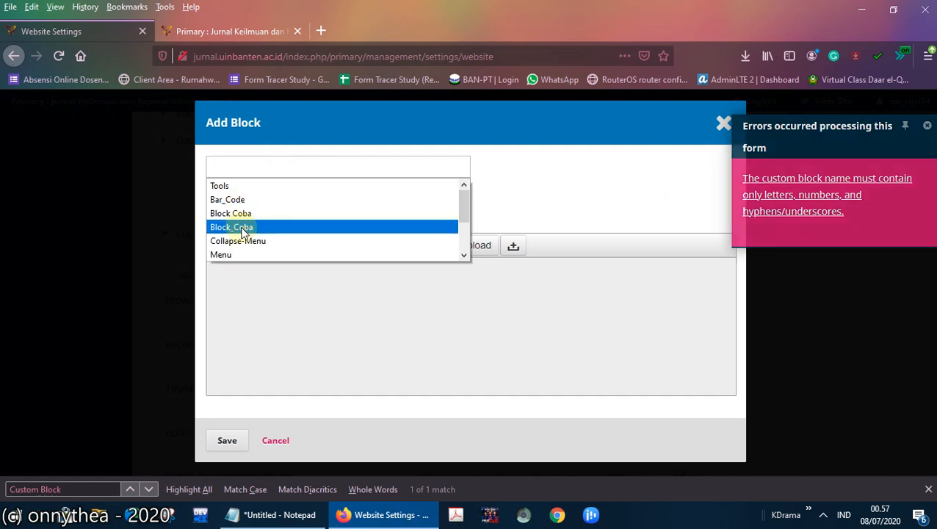
pyautogui.click(244, 229)
pyautogui.click(268, 279)
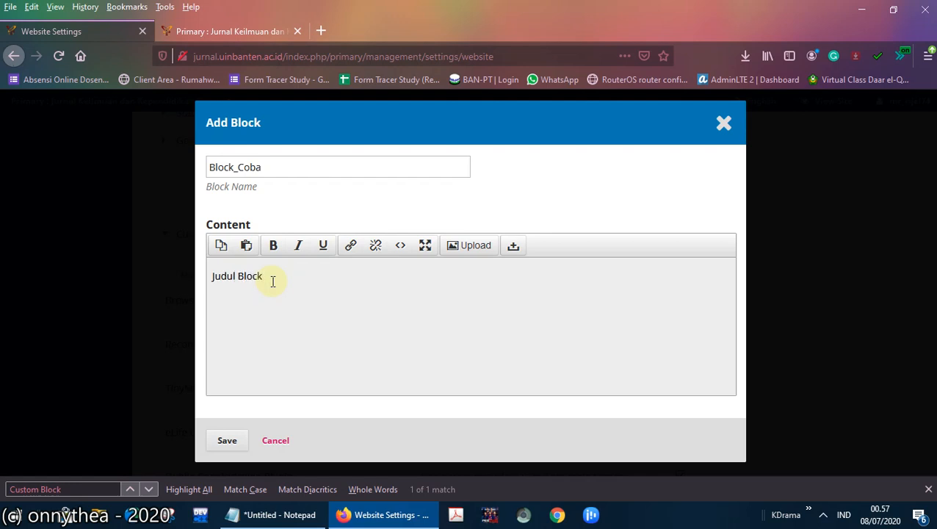
# Step: Link the Judul Block 1 text to the block_1 static page's URL with target None, and save Block_Coba
pyautogui.moveTo(310, 282); pyautogui.dragTo(179, 279)
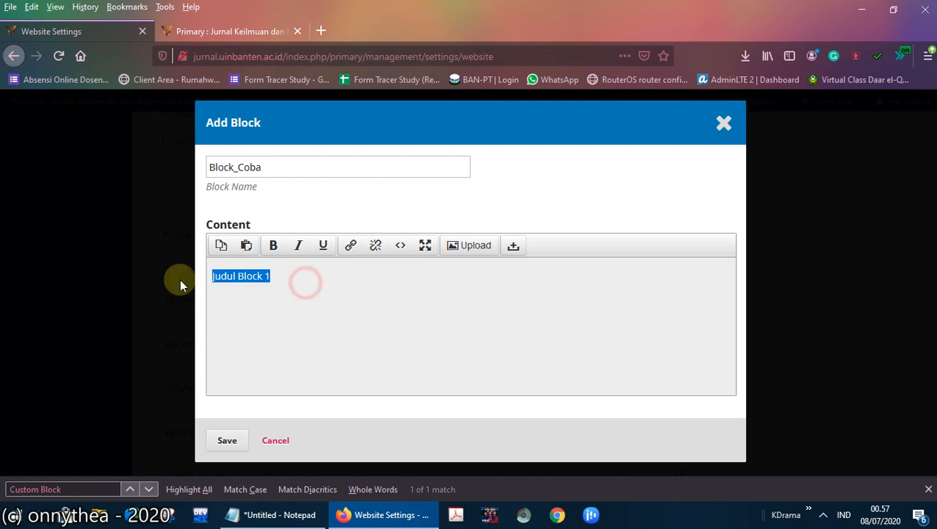
pyautogui.click(350, 244)
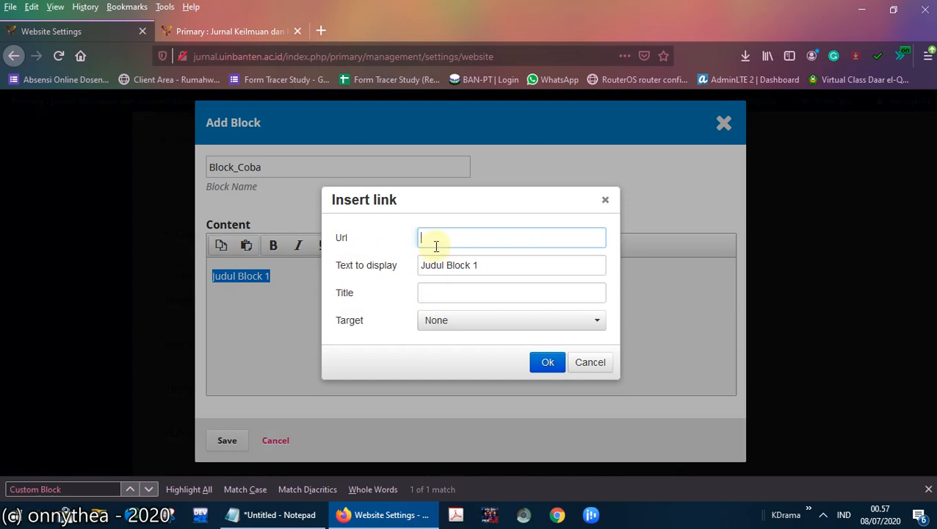
pyautogui.hotkey('ctrl', 'v')
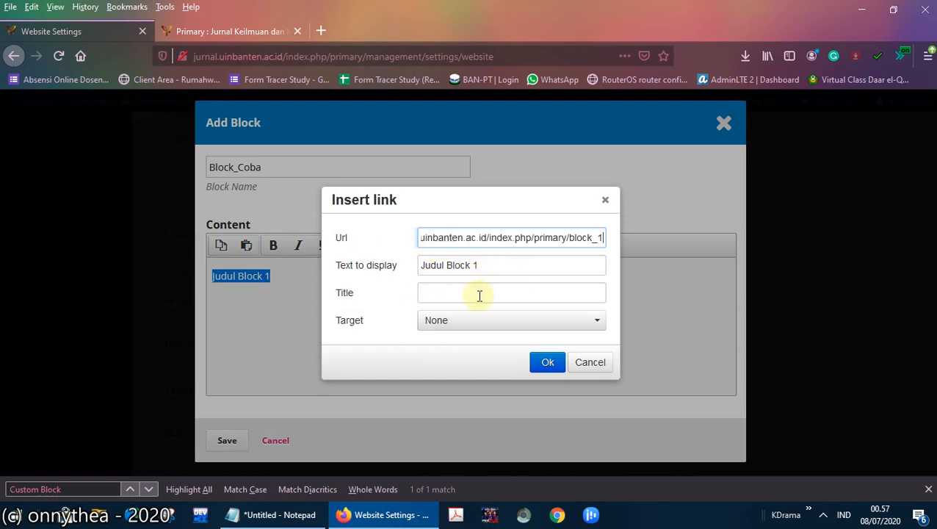
pyautogui.click(467, 323)
pyautogui.click(367, 352)
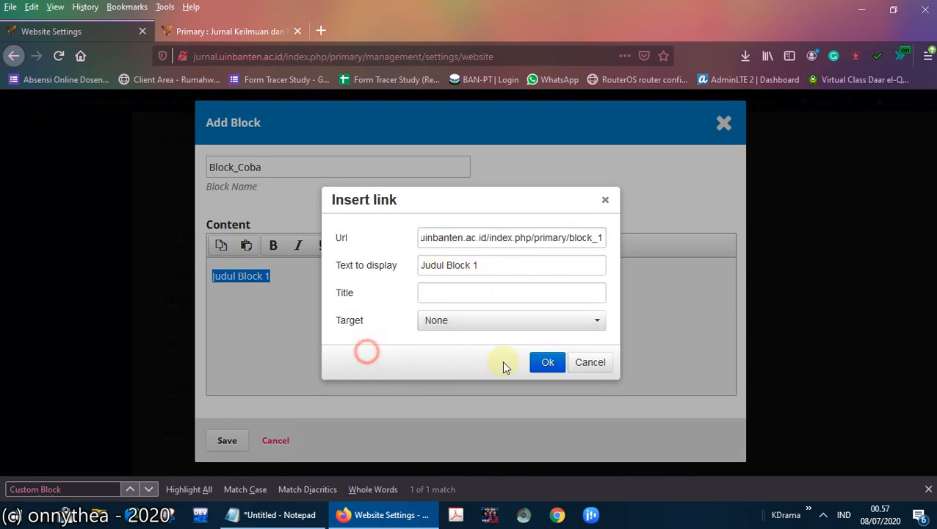
pyautogui.click(543, 361)
pyautogui.click(227, 443)
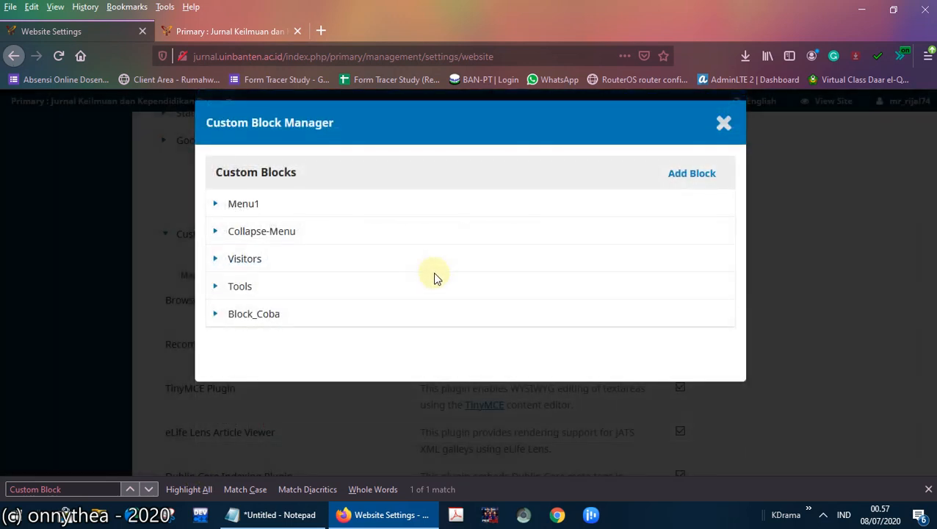
# Step: Examine the sidebar blocks on the journal's public homepage
pyautogui.click(214, 315)
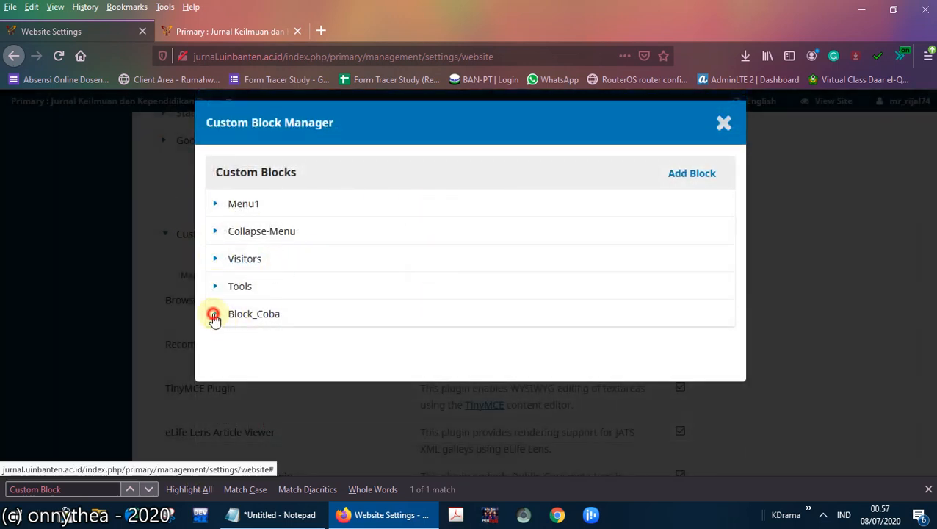
pyautogui.click(215, 315)
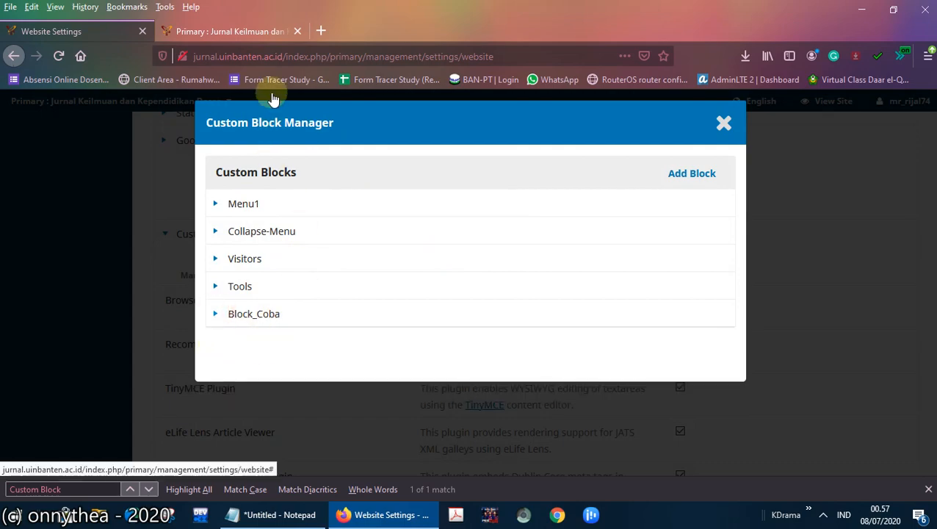
pyautogui.click(237, 31)
pyautogui.scroll(10, 770, 253)
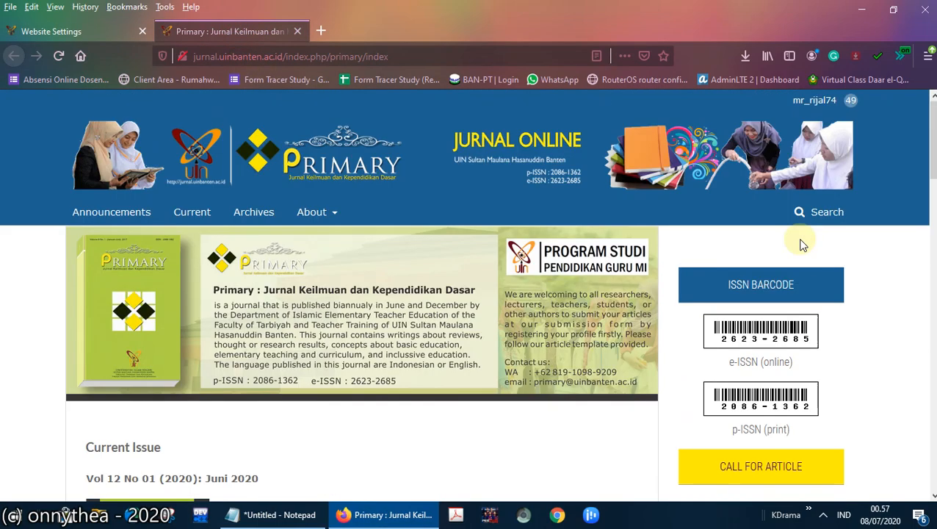
pyautogui.scroll(-10, 763, 242)
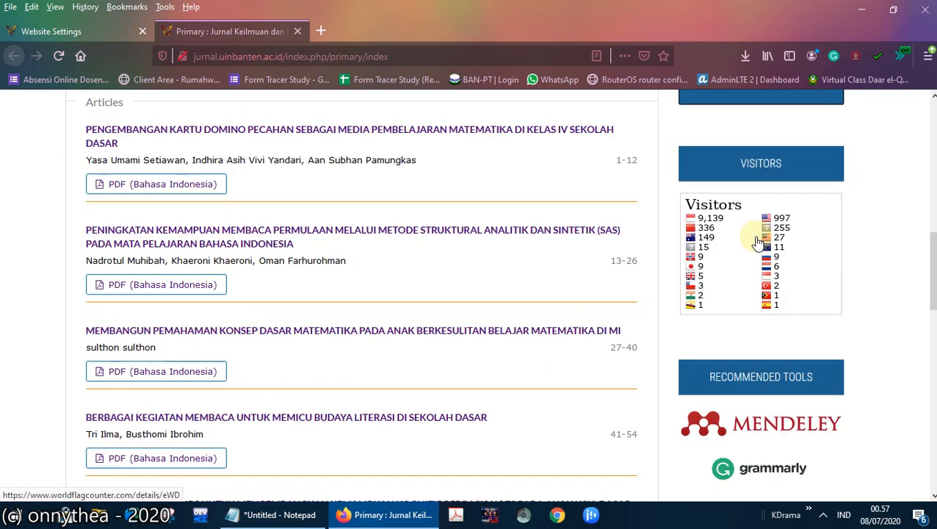
pyautogui.scroll(-2, 758, 242)
# Step: Return to the Custom Block Manager and examine the actions offered for the Menu1 and Block_Coba entries
pyautogui.click(115, 35)
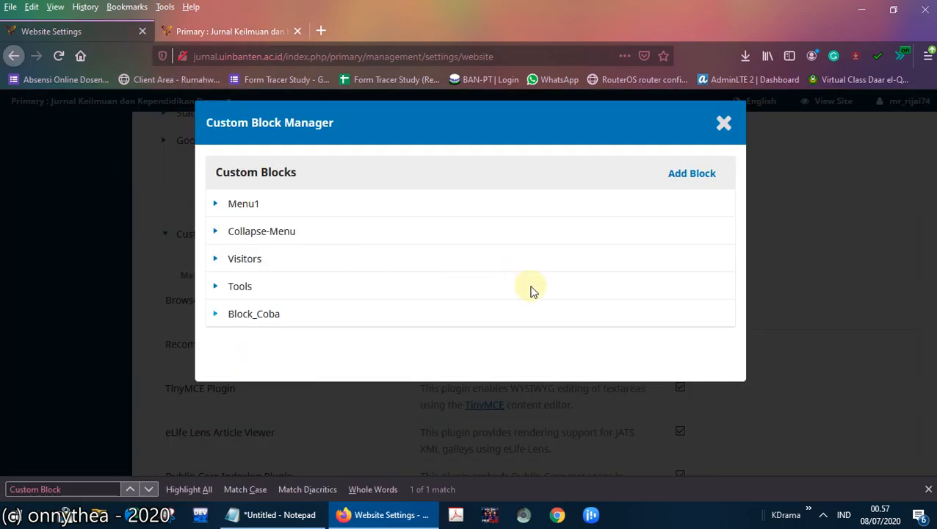
pyautogui.click(211, 208)
pyautogui.click(216, 338)
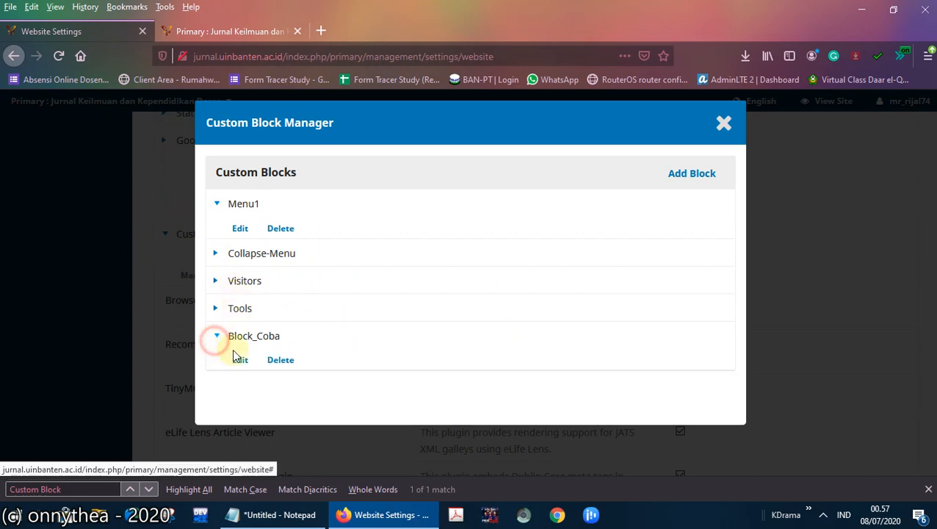
pyautogui.click(214, 338)
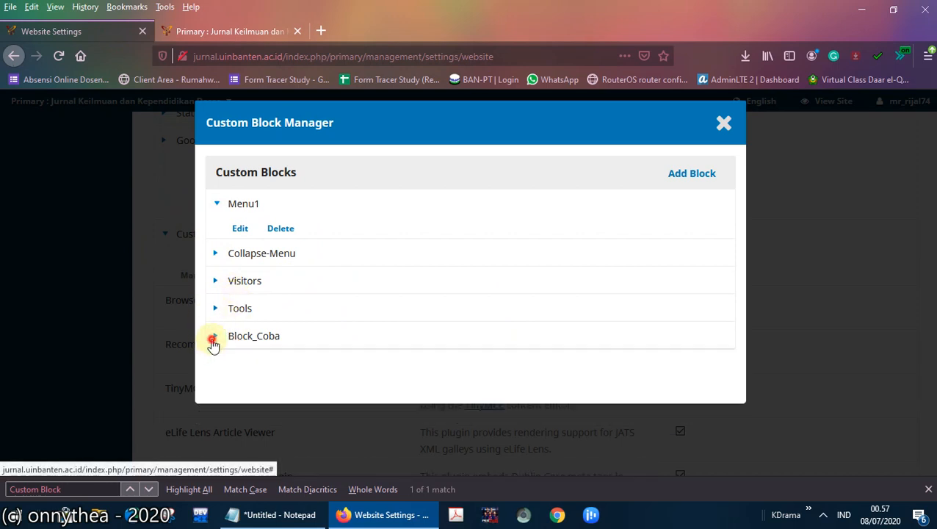
pyautogui.click(211, 208)
pyautogui.click(214, 204)
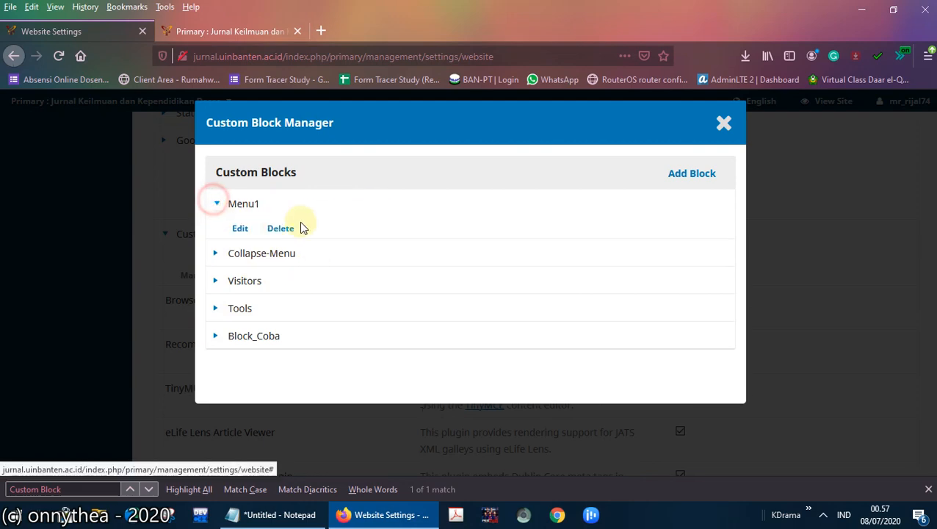
# Step: Close the Custom Block Manager and go to Sidebar management in the website's Appearance settings
pyautogui.click(716, 126)
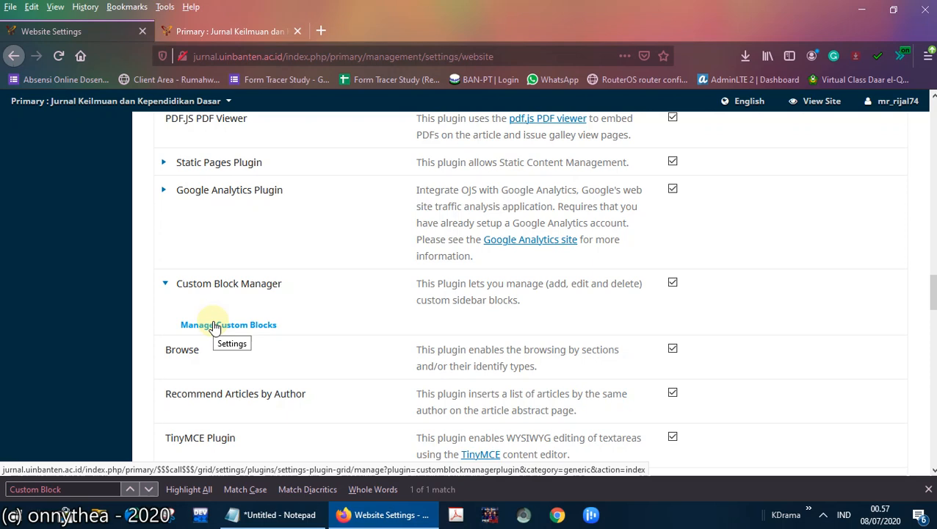
pyautogui.scroll(2, 214, 326)
pyautogui.scroll(20, 214, 321)
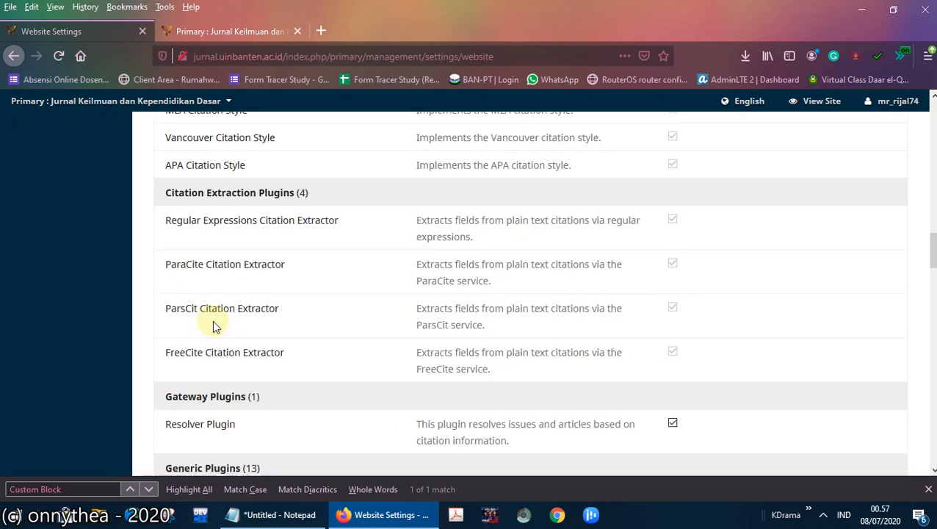
pyautogui.scroll(2, 286, 319)
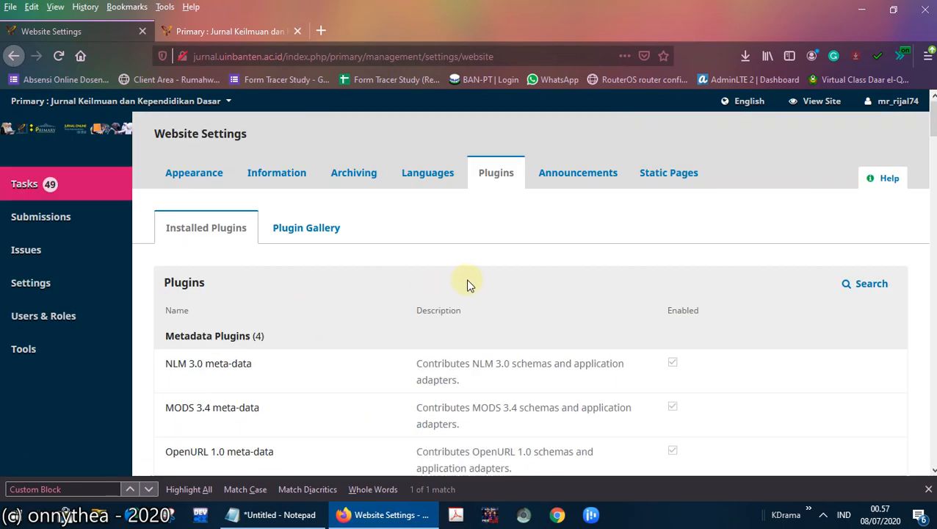
pyautogui.click(202, 183)
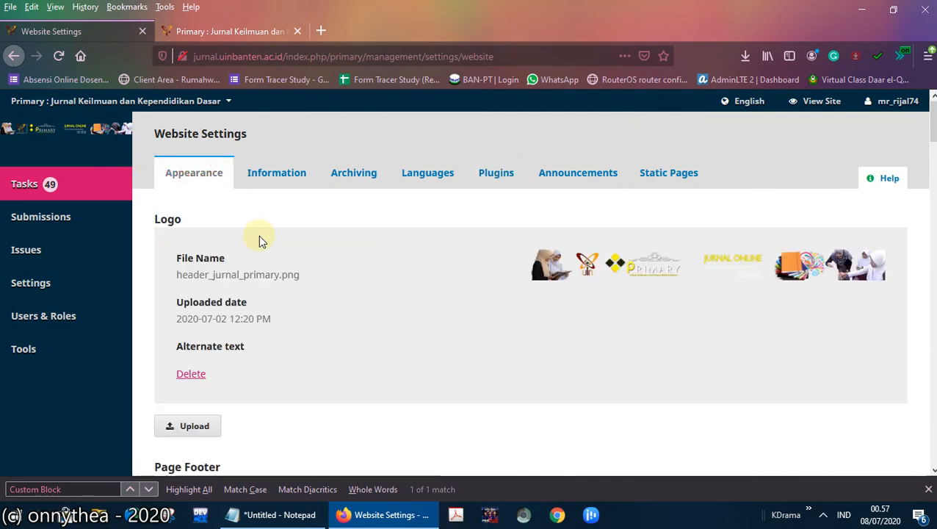
pyautogui.moveTo(933, 133); pyautogui.dragTo(930, 213)
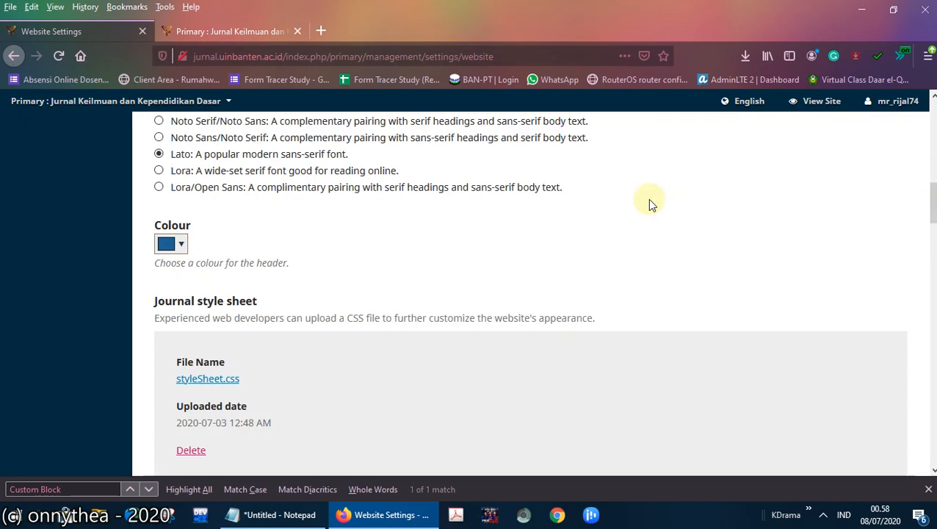
pyautogui.scroll(-8, 314, 211)
pyautogui.scroll(1, 602, 206)
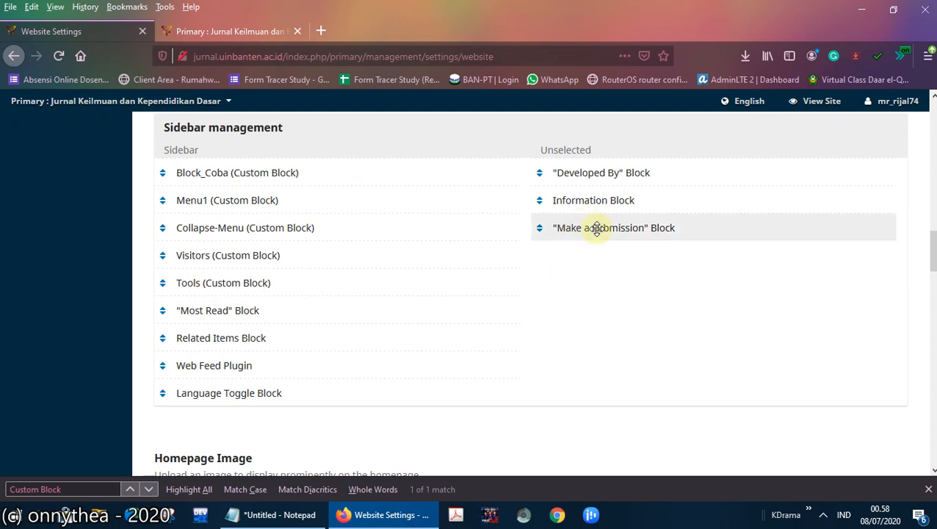
# Step: Reload the website settings and place Block_Coba first in the Sidebar list of Sidebar management, above Menu1
pyautogui.click(63, 58)
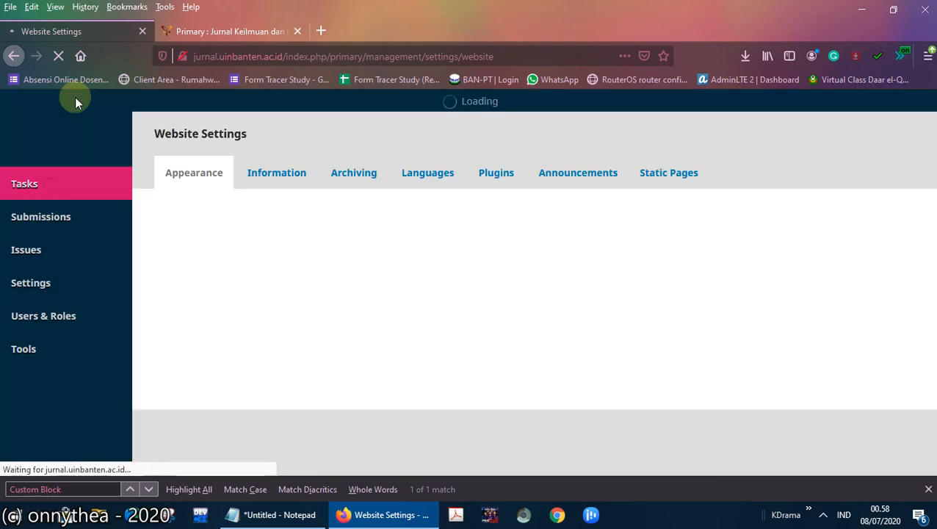
pyautogui.scroll(-1, 343, 212)
pyautogui.scroll(-15, 341, 212)
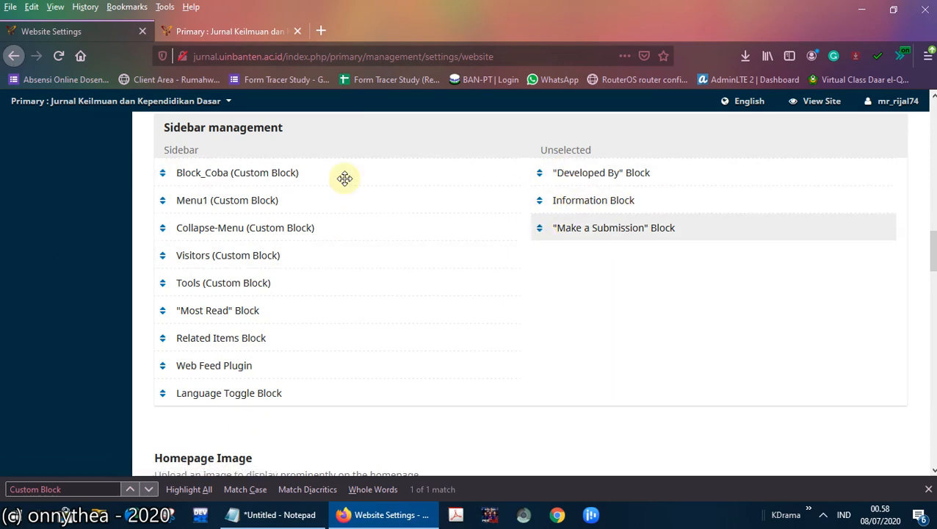
pyautogui.moveTo(163, 173); pyautogui.dragTo(580, 301)
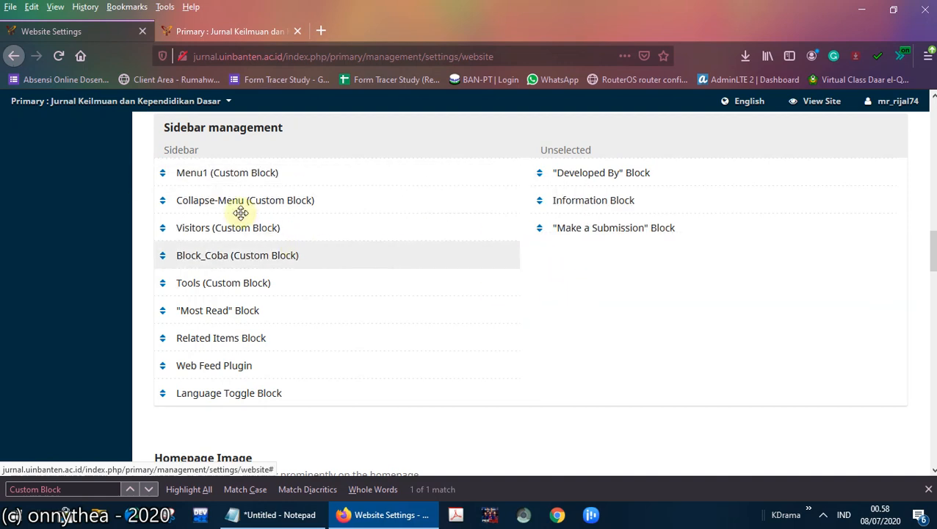
pyautogui.moveTo(164, 254); pyautogui.dragTo(162, 178)
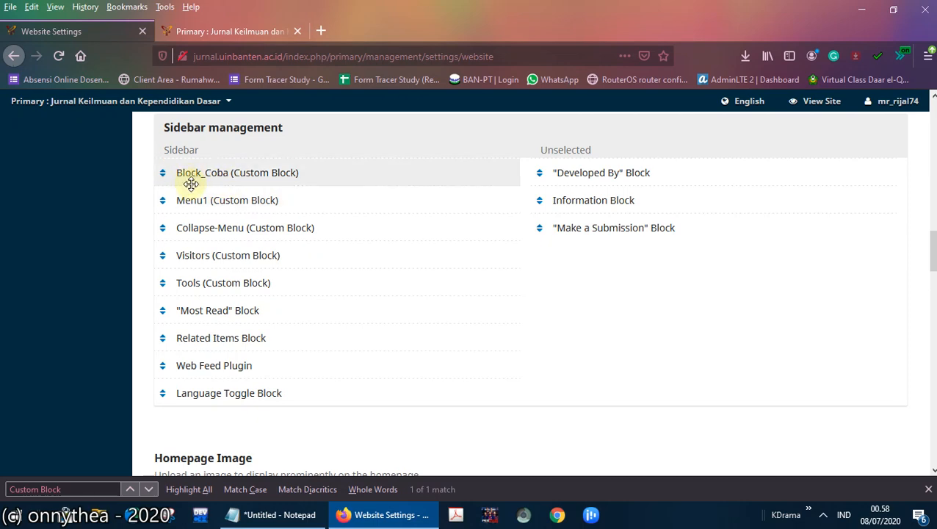
# Step: Check the public homepage's sidebar, save the Appearance settings and close the page search
pyautogui.click(250, 31)
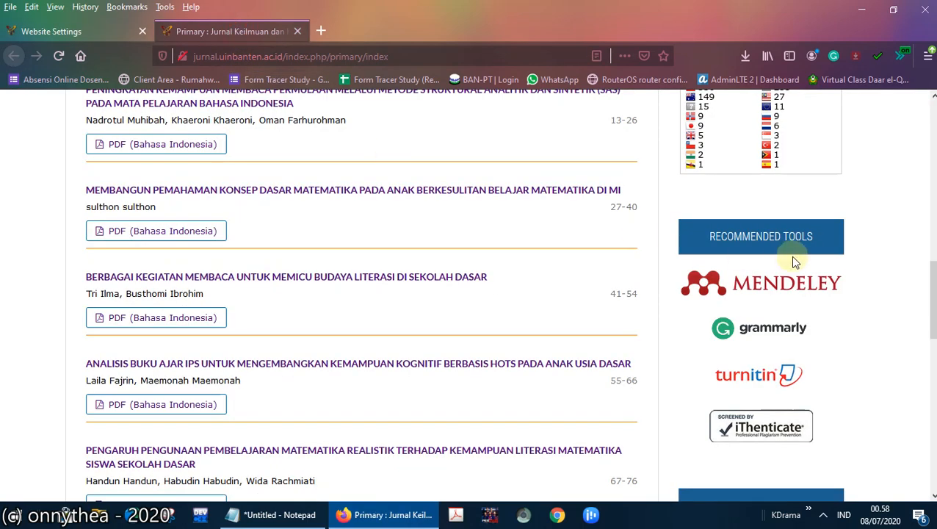
pyautogui.scroll(10, 792, 262)
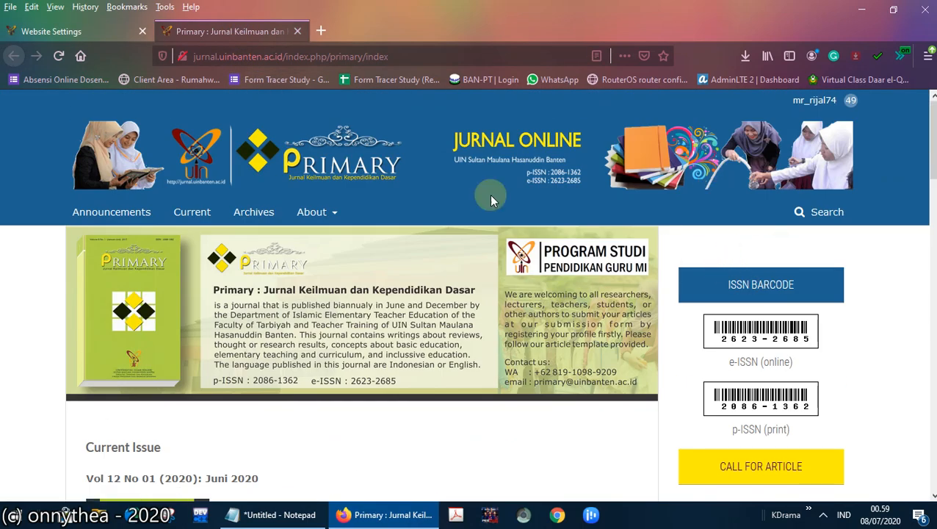
pyautogui.click(51, 31)
pyautogui.scroll(-3, 235, 242)
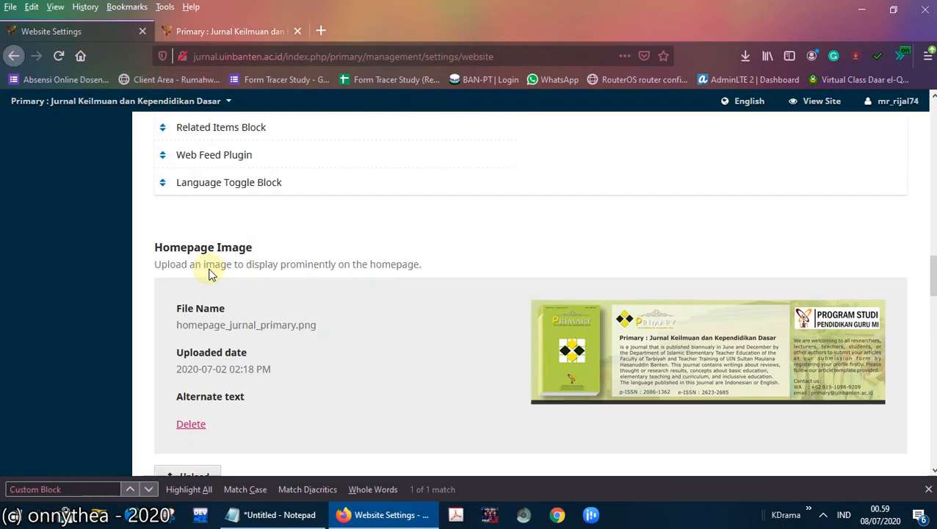
pyautogui.scroll(-15, 209, 272)
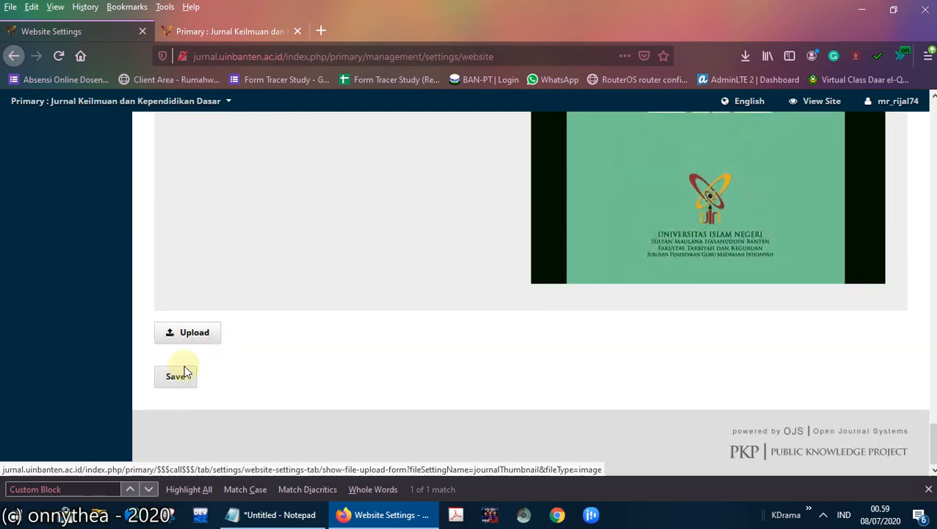
pyautogui.click(177, 375)
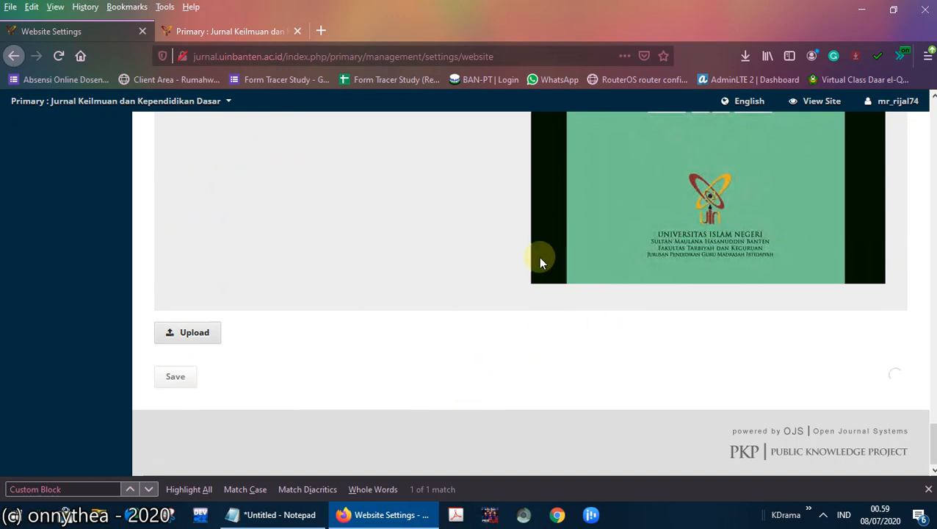
pyautogui.click(928, 489)
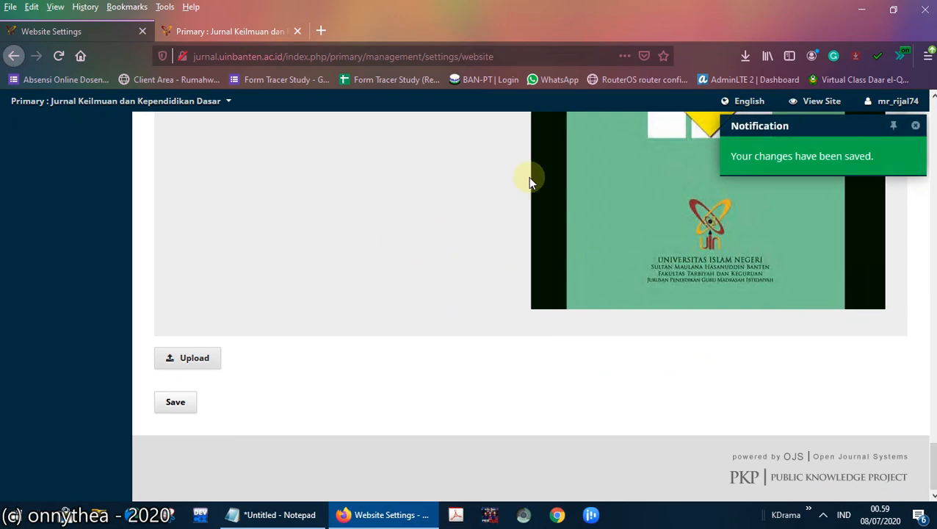
# Step: Reload the public journal homepage and check its sidebar for the Judul Block 1 link
pyautogui.click(192, 38)
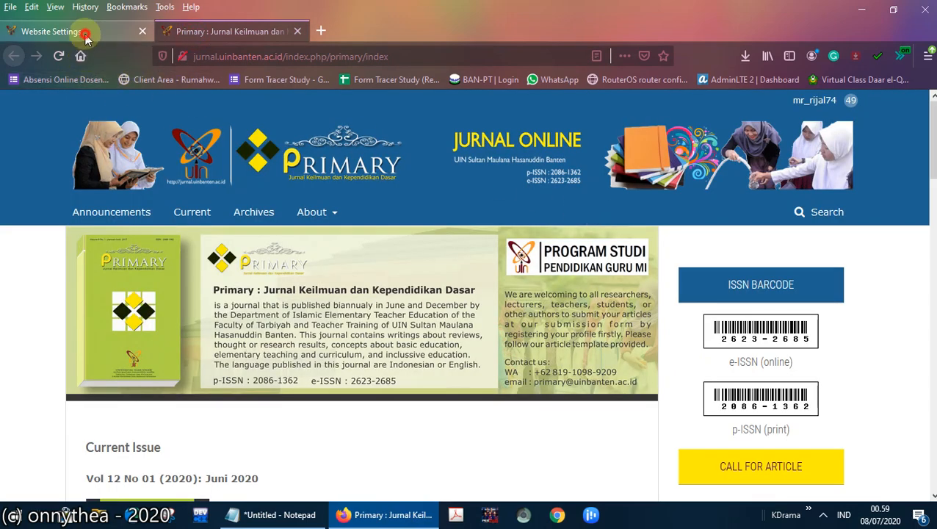
pyautogui.click(38, 31)
pyautogui.click(169, 31)
pyautogui.click(57, 55)
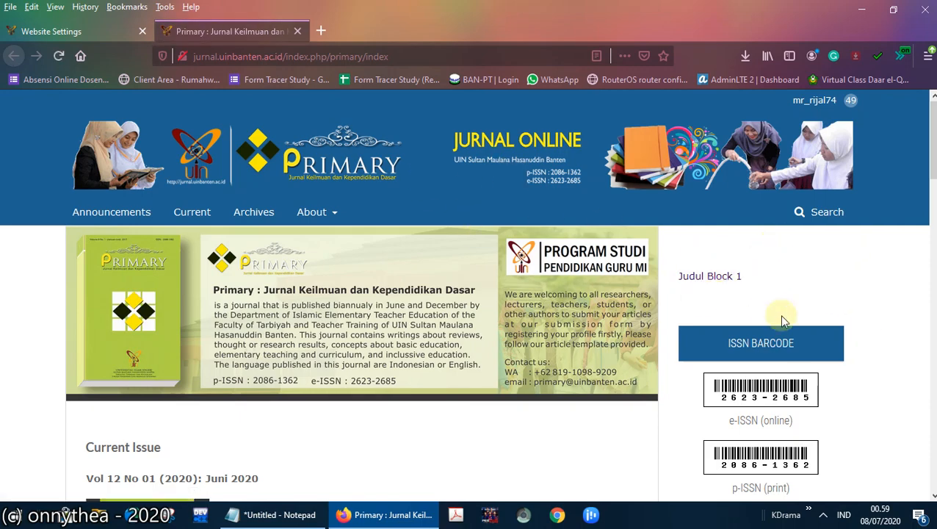
pyautogui.scroll(-4, 192, 334)
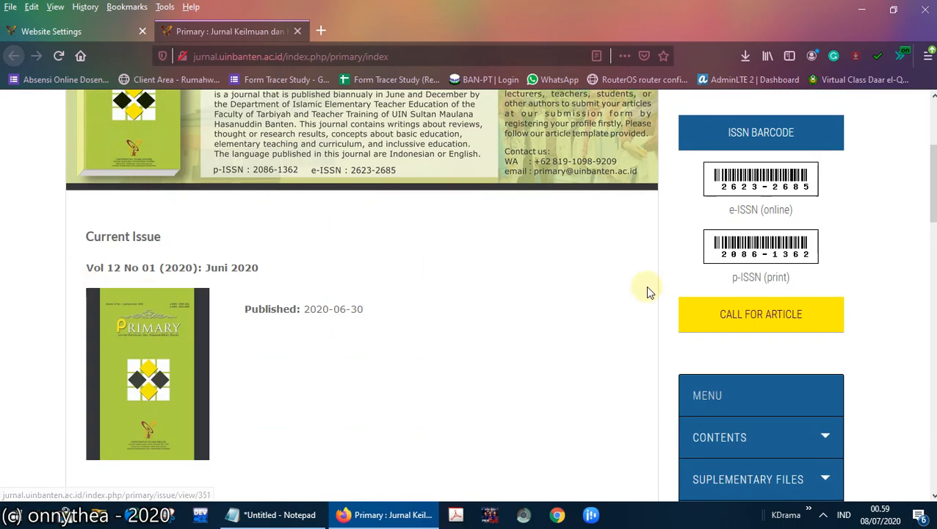
pyautogui.scroll(3, 645, 286)
# Step: Open the Judul Block 1 link in the sidebar and examine the static page's text
pyautogui.click(709, 207)
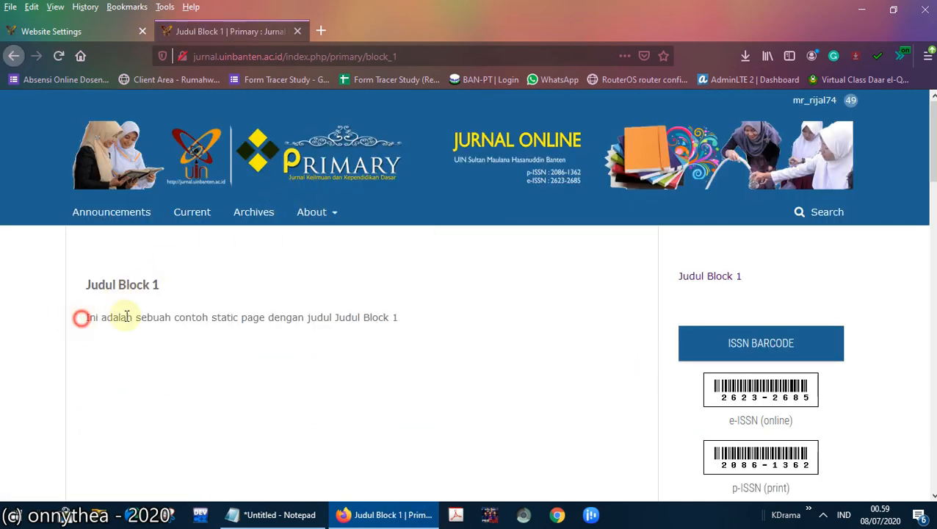
pyautogui.moveTo(82, 317); pyautogui.dragTo(452, 334)
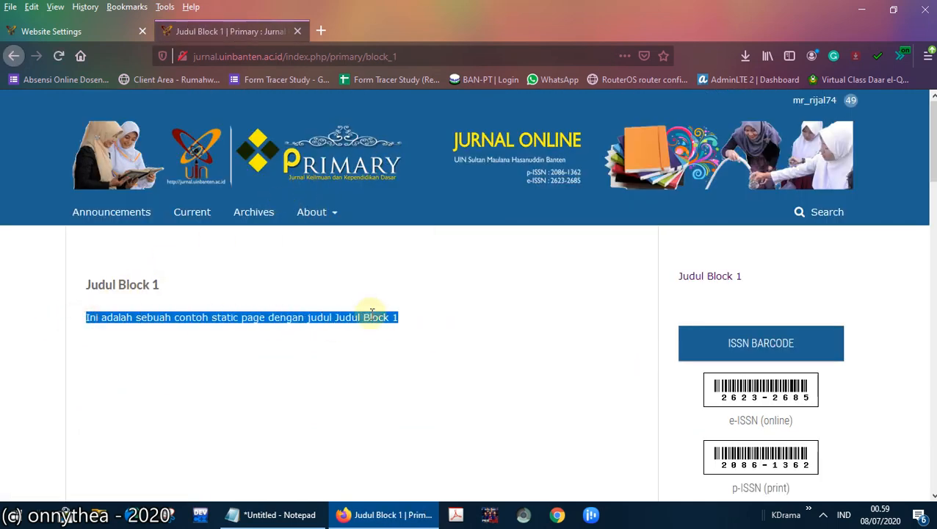
pyautogui.click(255, 314)
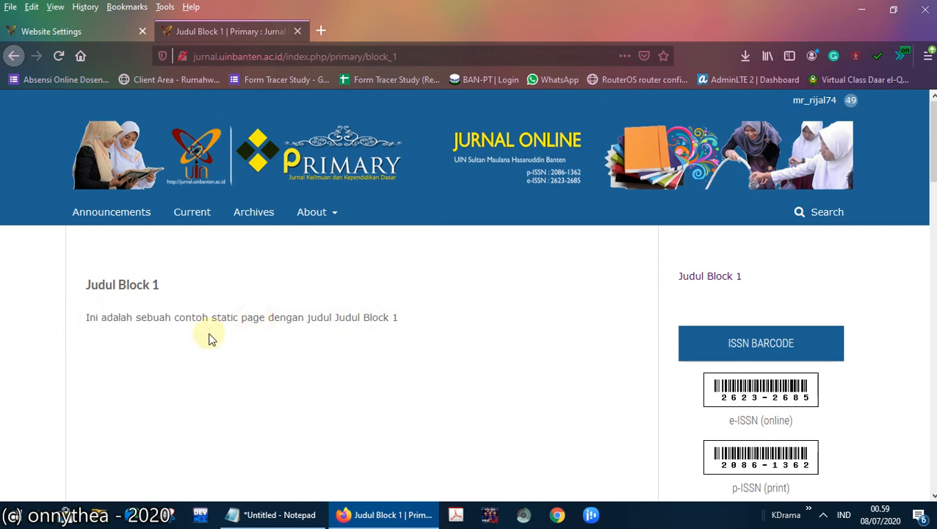